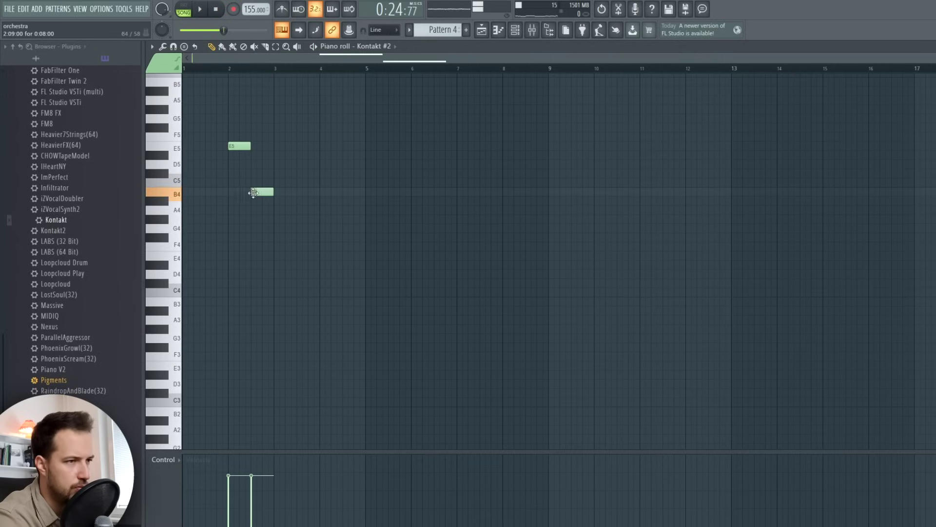
Continue the Kontakt #2 melody with a C5 note at bar 4 and an F4 note half a bar after it.
key(space)
scroll(239, 71, up, 5)
scroll(362, 69, down, 2)
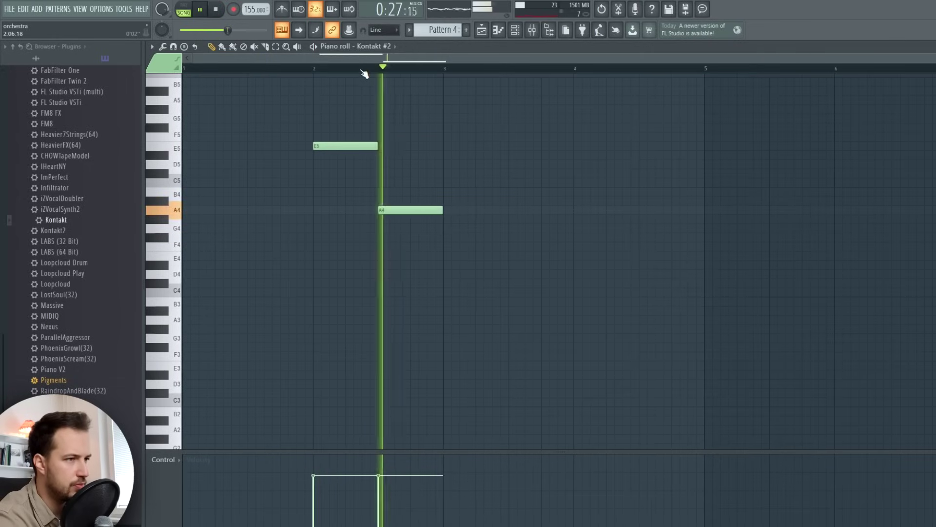
key(space)
click(579, 182)
click(643, 246)
key(space)
Repeat the two-note phrase in bar 6, starting on D5, and change its second note to F5.
scroll(517, 72, down, 2)
drag(626, 88, 318, 317)
key(ctrl+b)
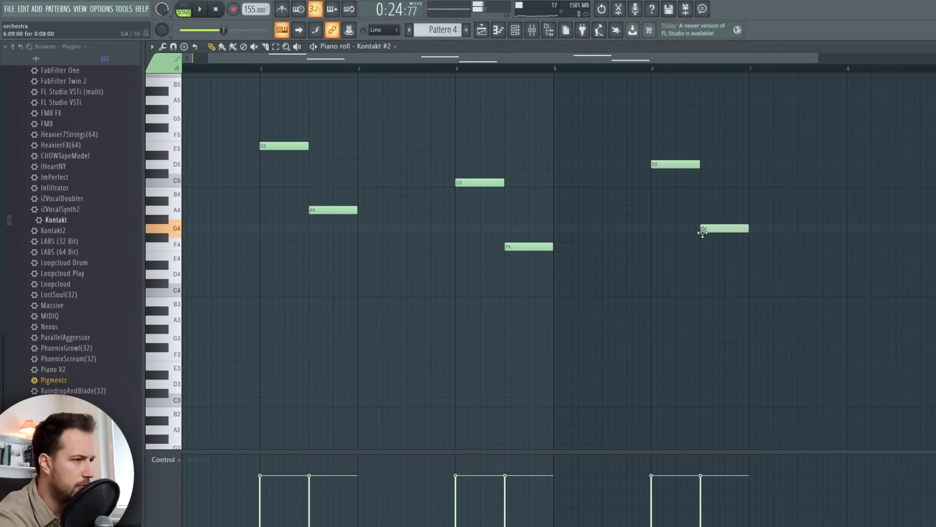
key(space)
drag(604, 228, 604, 246)
key(space)
Finish the melody with an E5 note at bar 7 stretched to two bars, and play it back.
scroll(526, 74, down, 1)
drag(665, 157, 663, 146)
key(space)
drag(689, 146, 805, 145)
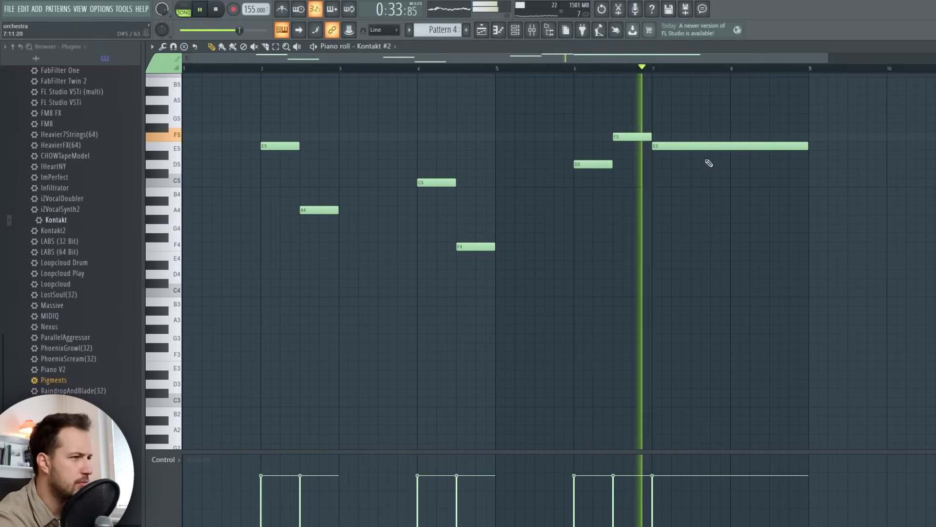
scroll(680, 71, down, 1)
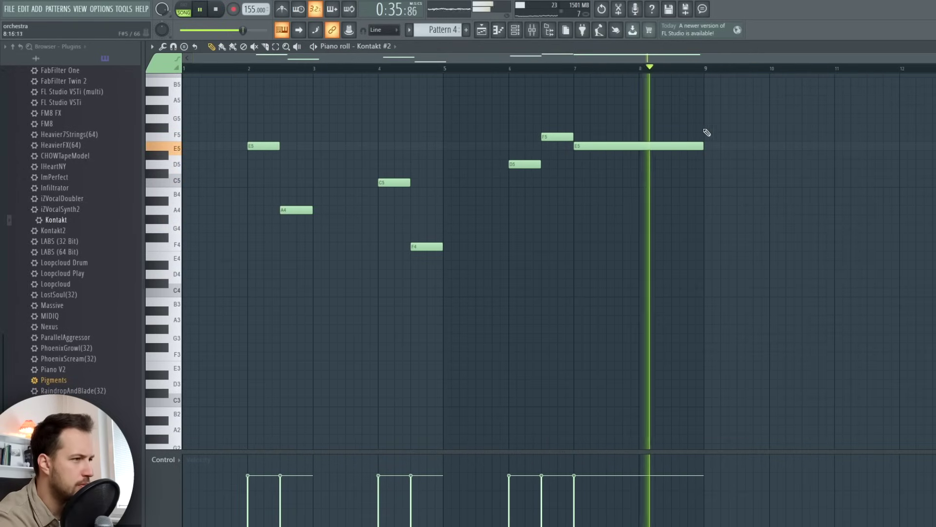
key(space)
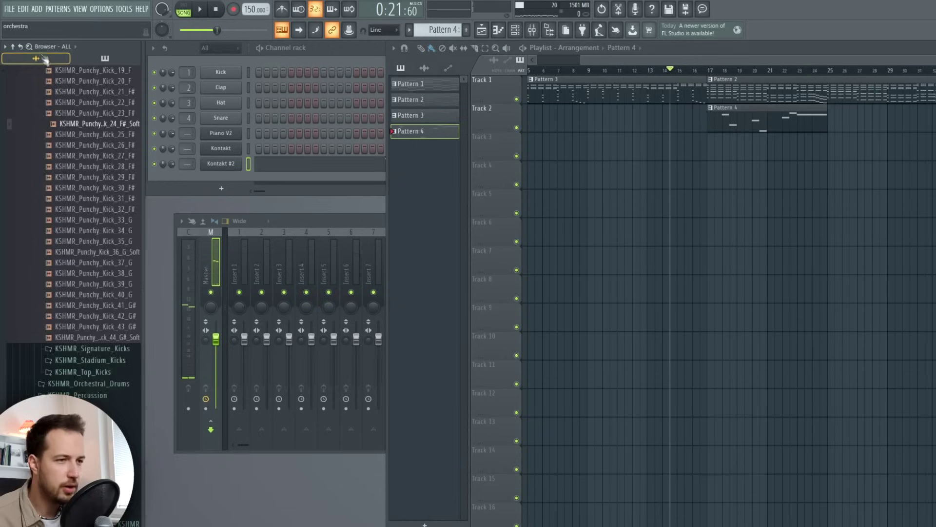
Open the KSHMR_Crashes sample folder within the KSHMR_Orchestral_Drums cymbals of KSHMR-VOLUME-3.
scroll(73, 195, up, 5)
click(90, 207)
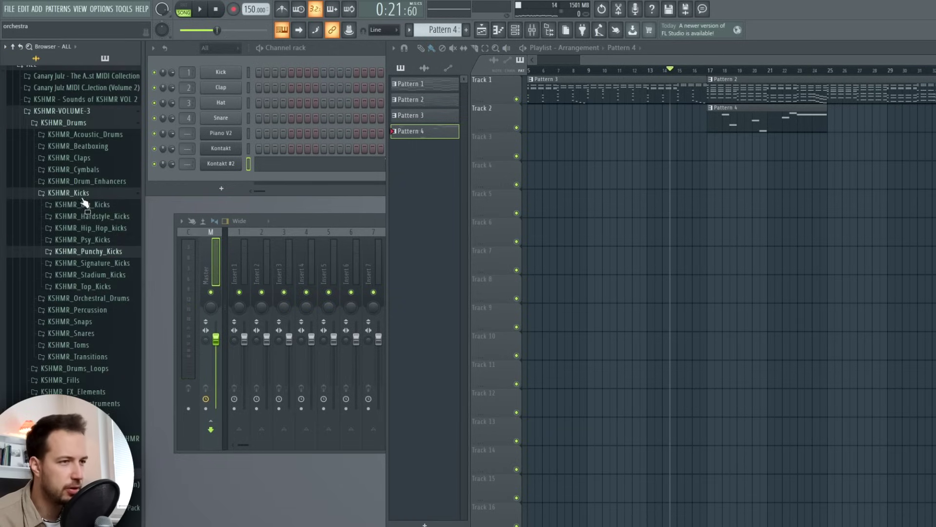
click(83, 195)
click(120, 204)
click(119, 217)
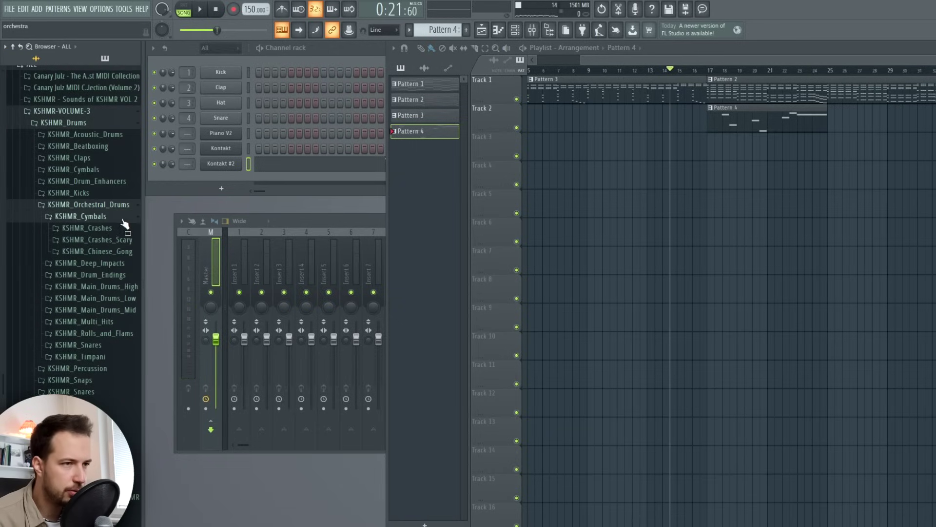
click(121, 227)
Audition several of the KSHMR orchestral crash samples.
click(119, 248)
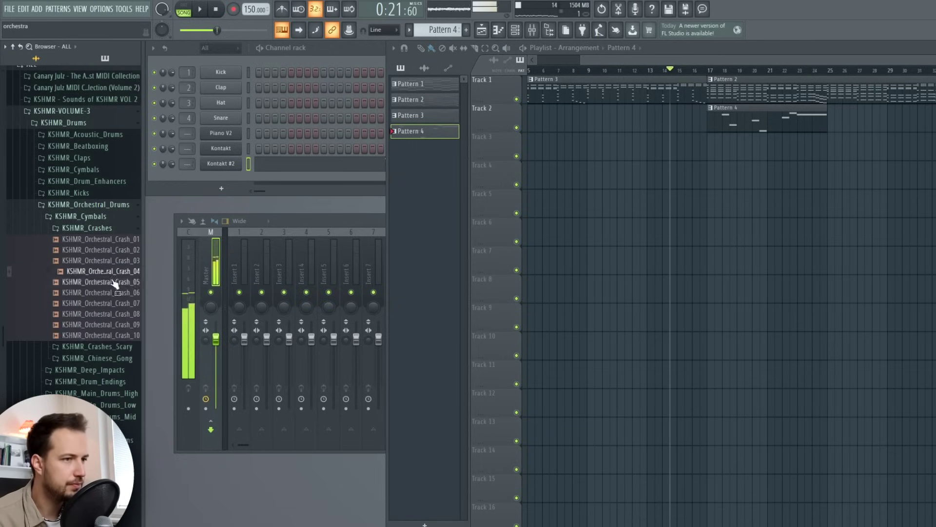
click(125, 324)
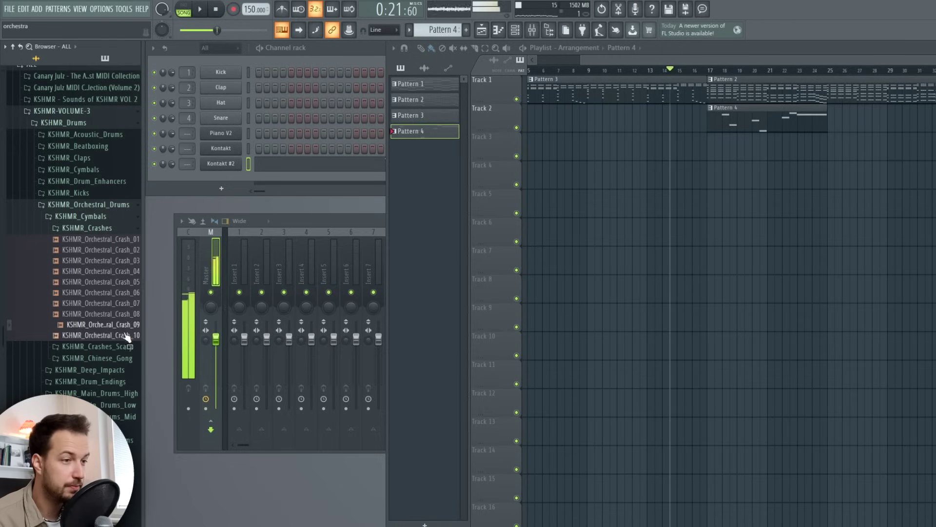
click(123, 275)
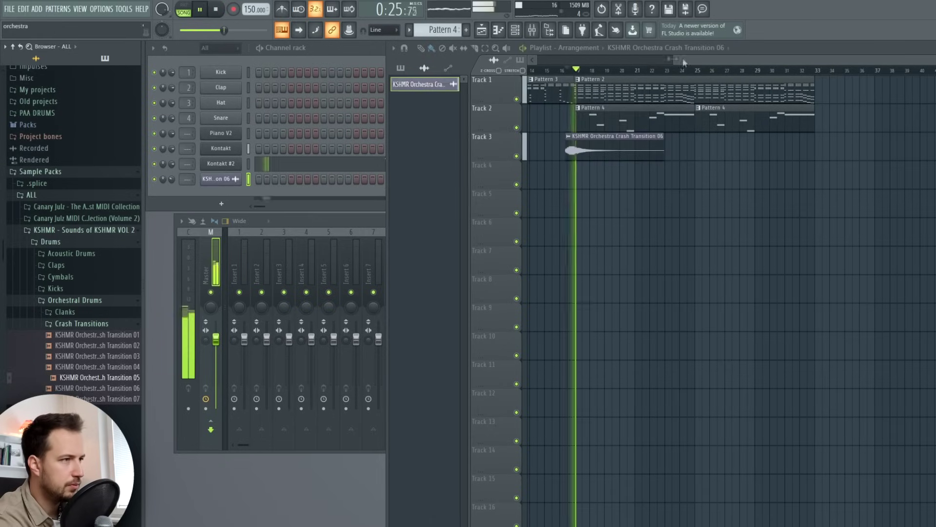
Close the Sounds of KSHMR VOL 2 folders, stop playback and open the orchestral drums of KSHMR-VOLUME-3.
click(87, 324)
click(79, 302)
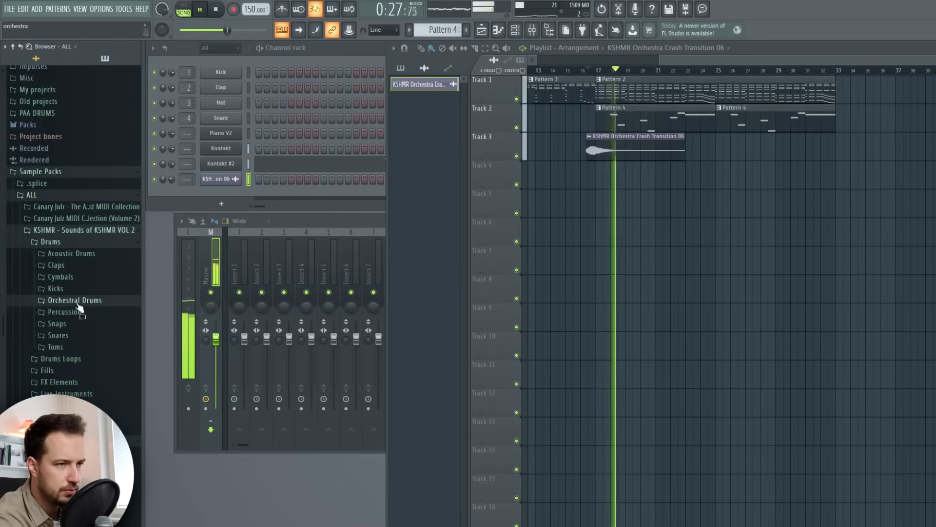
key(space)
click(96, 231)
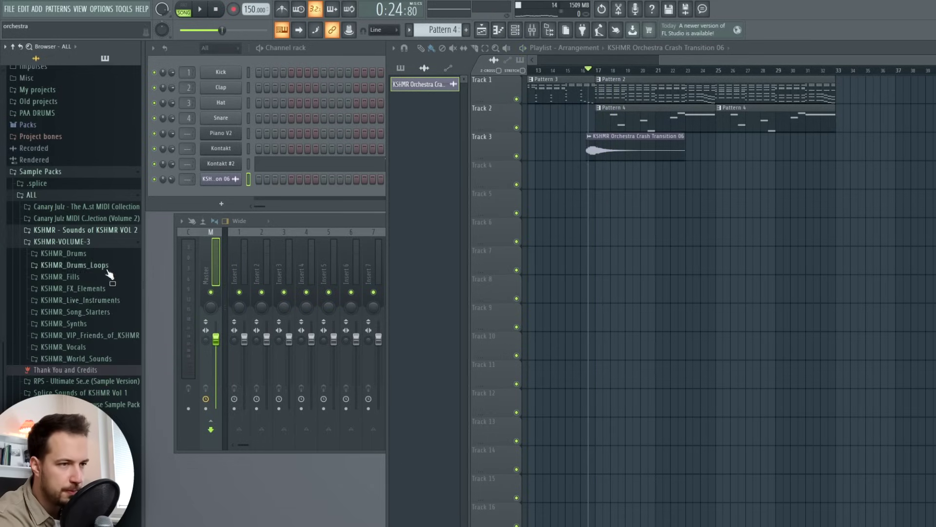
click(97, 253)
click(113, 341)
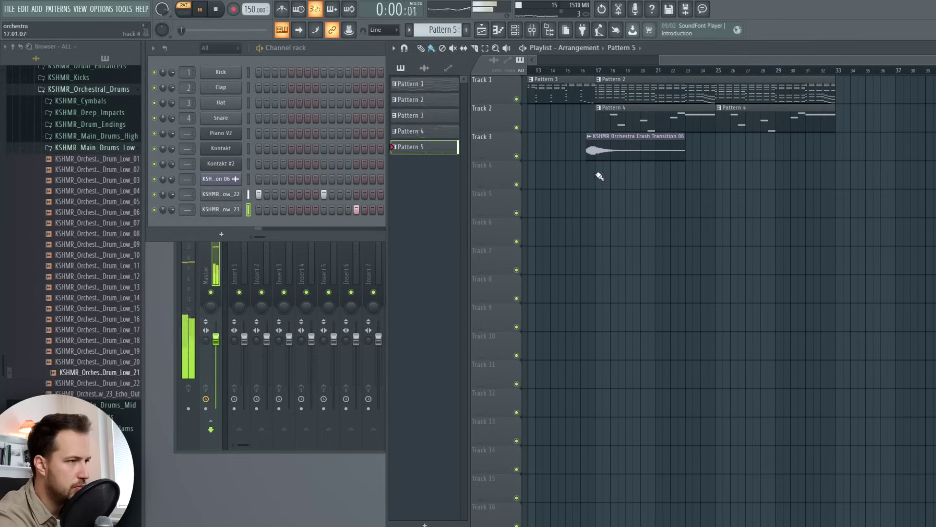
Place Pattern 5 on Track 4 from bar 17, repeat it to make four clips, and listen to the result.
click(589, 71)
scroll(585, 83, up, 3)
key(ctrl+b)
key(ctrl+b)
key(ctrl+b)
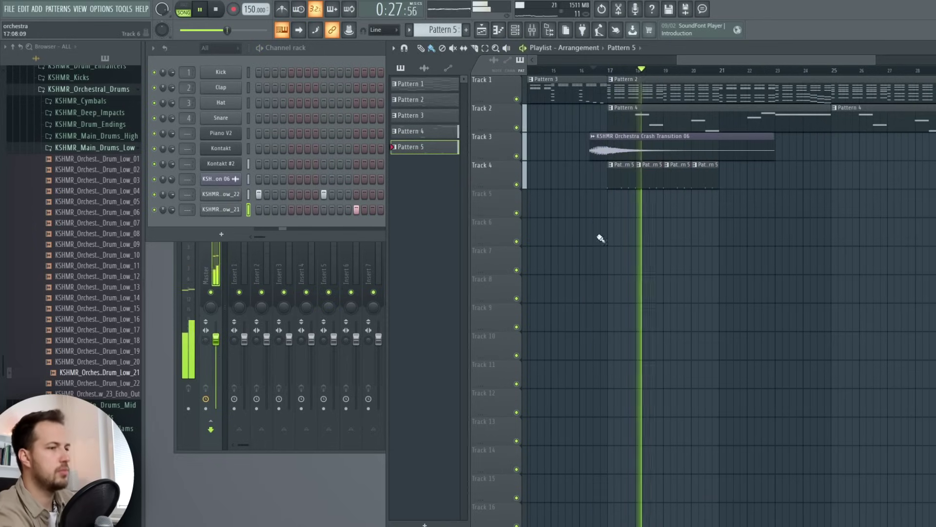
key(space)
Add the KSHMR orchestral Drum_Low_08 sample as a channel in Pattern 6 with hits on steps 1 and 15.
click(91, 341)
drag(223, 212, 222, 215)
key(space)
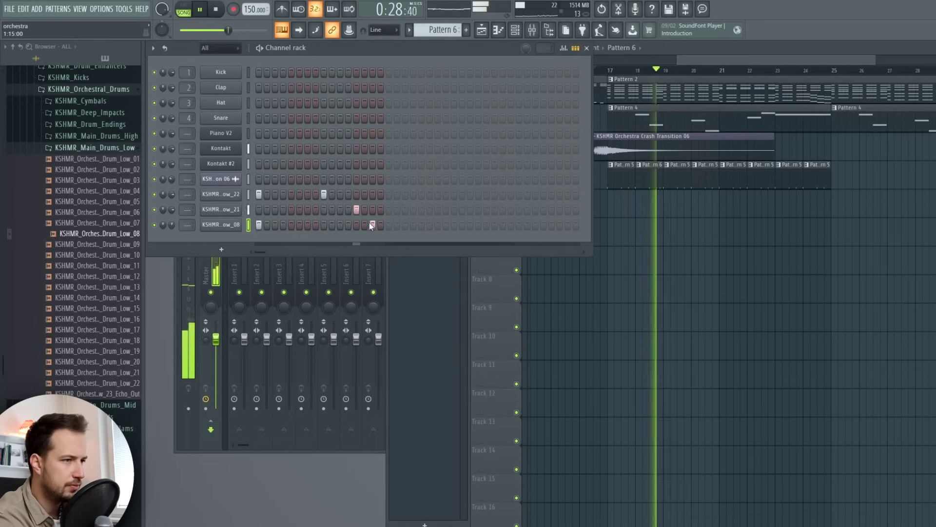
click(564, 48)
key(space)
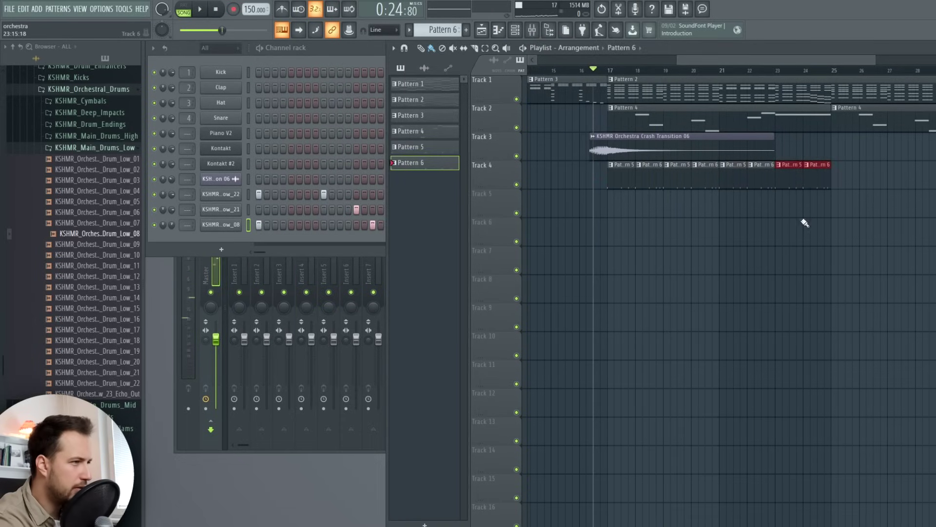
Play the arrangement and collapse the KSHMR_Main_Drums_Low and KSHMR_Orchestral_Drums folders.
key(space)
click(95, 147)
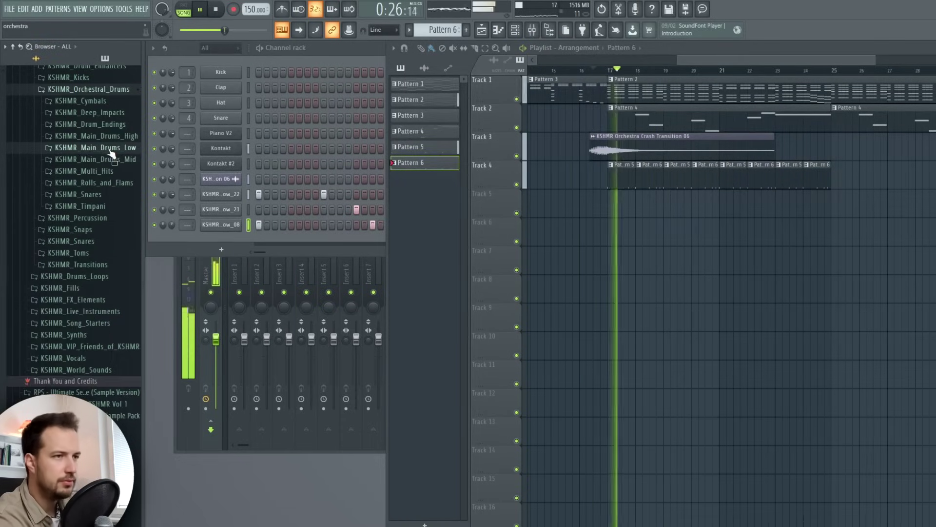
scroll(102, 167, up, 3)
click(95, 153)
scroll(101, 160, up, 3)
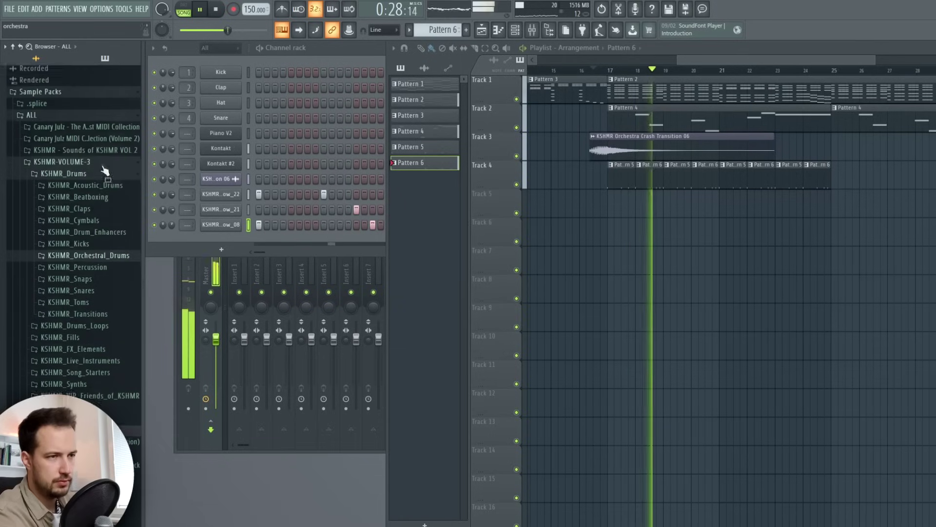
Load the Chorus instrument 07 Chorus - Men - Energetic Syllables into Kontakt #3 for Pattern 7.
click(663, 119)
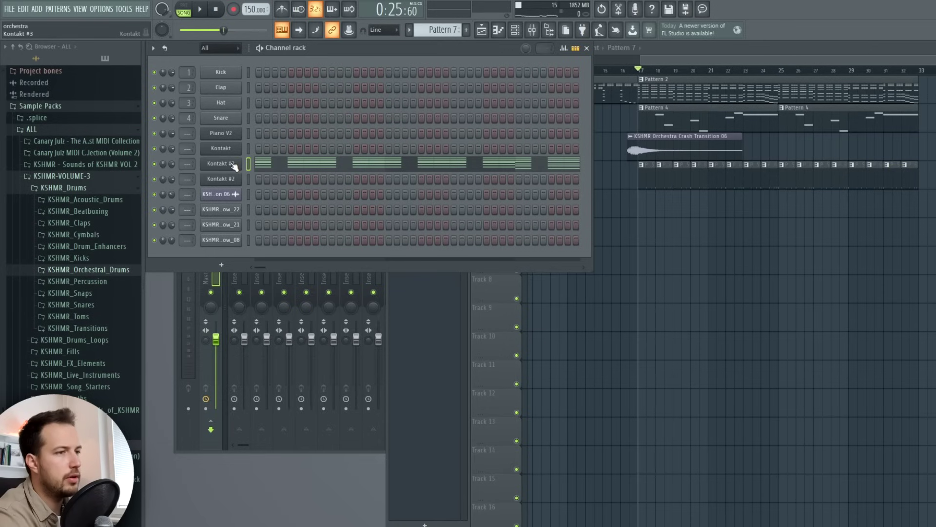
click(238, 165)
scroll(325, 294, down, 3)
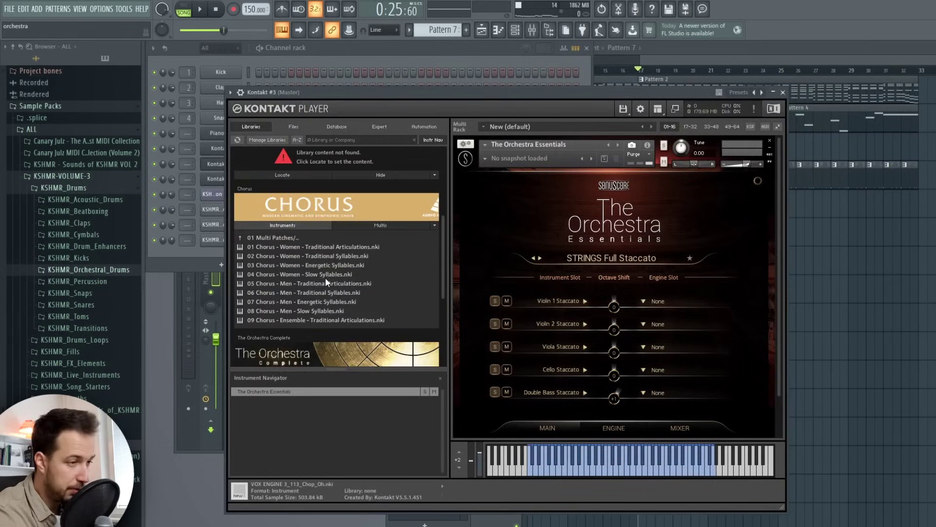
double_click(322, 301)
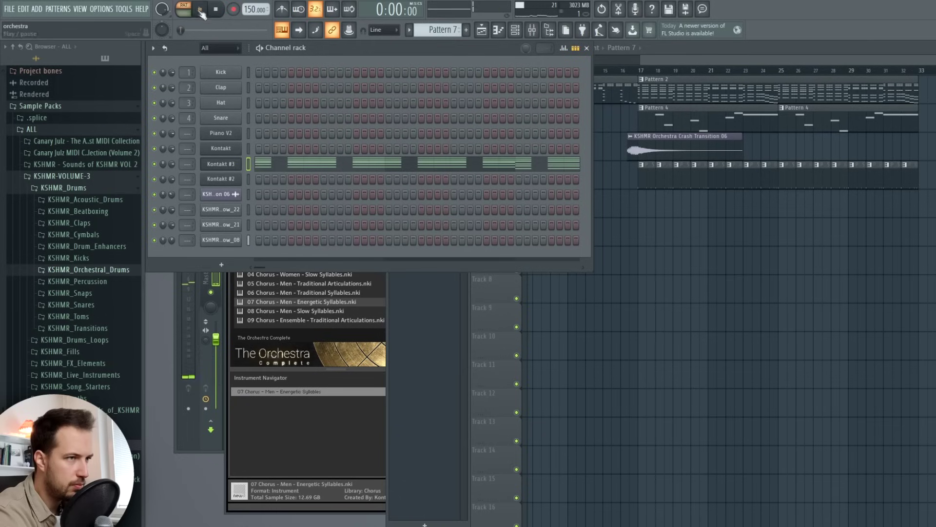
Shorten all of Kontakt #3's chord notes in Pattern 7 into brief staccato hits.
click(230, 166)
drag(211, 142, 211, 222)
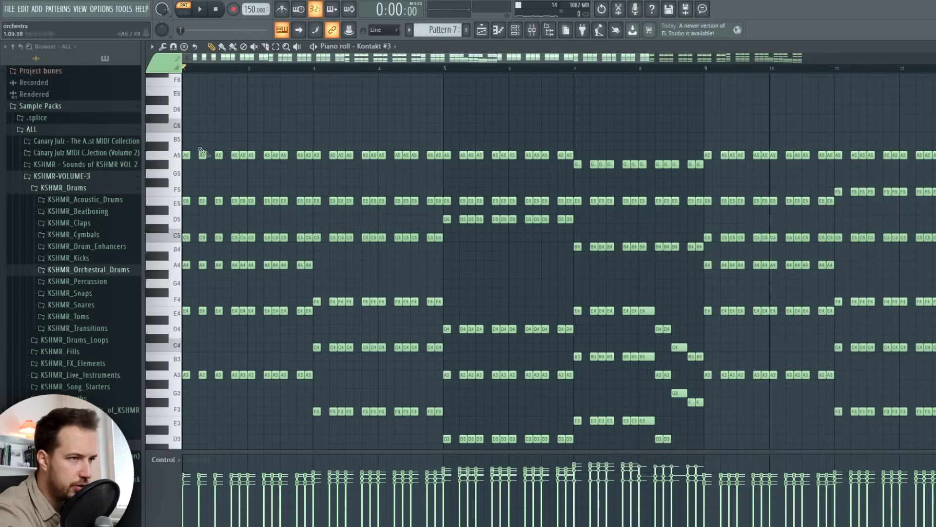
key(ctrl+a)
scroll(292, 196, down, 5)
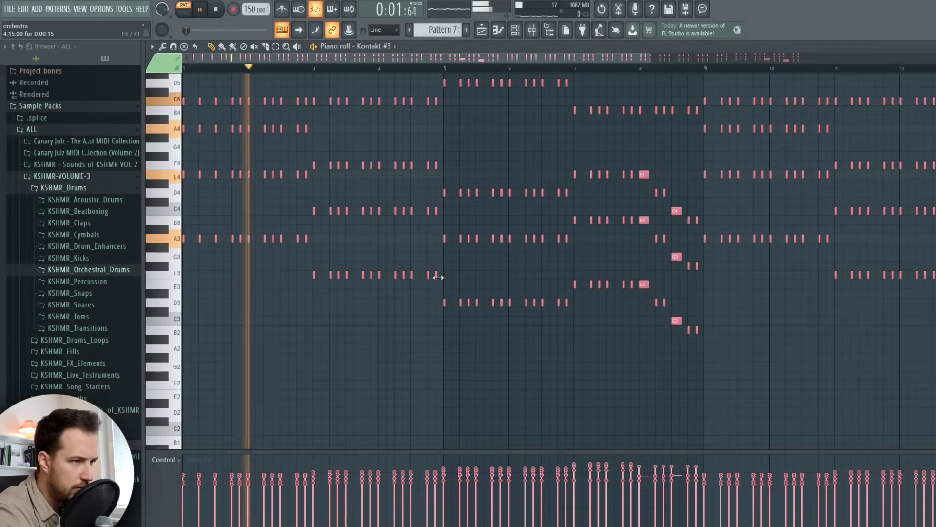
Delete the chord hits that follow the first two in bars 1 and 2 of the choir part.
drag(216, 107, 251, 302)
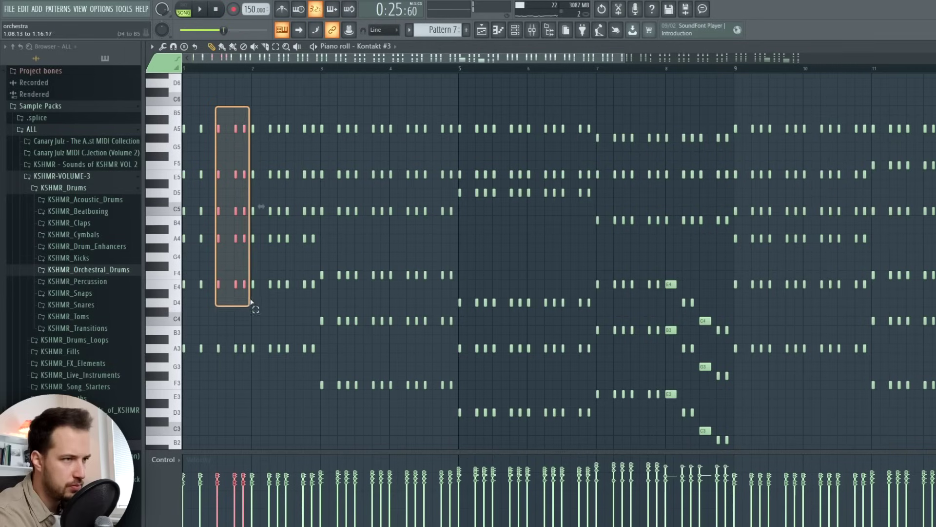
drag(250, 371, 250, 372)
key(space)
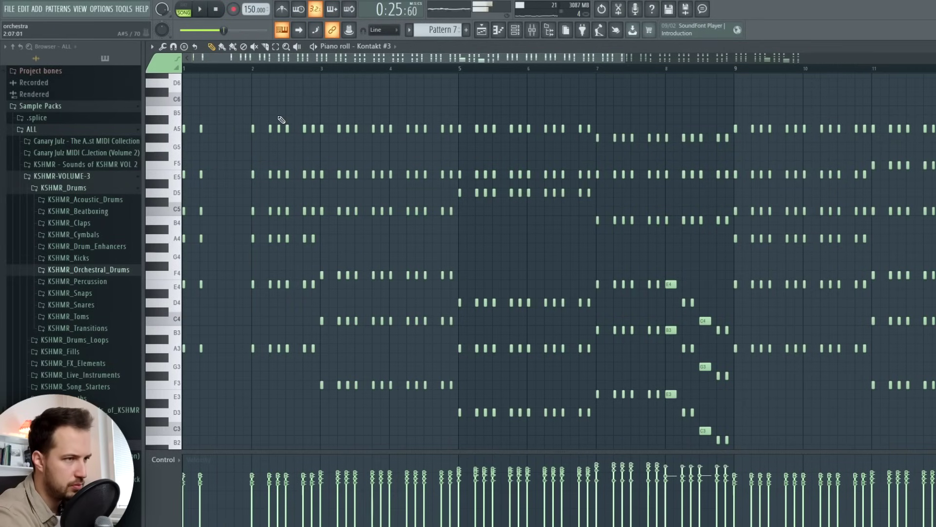
drag(276, 107, 321, 381)
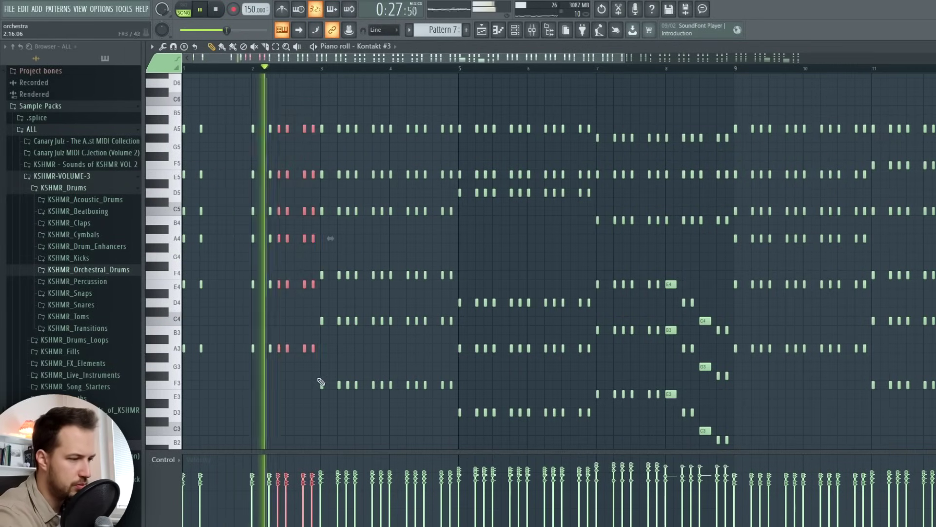
Thin out bars 3 and 4 of the choir part, leaving only the first two chord hits in each.
drag(333, 117, 370, 434)
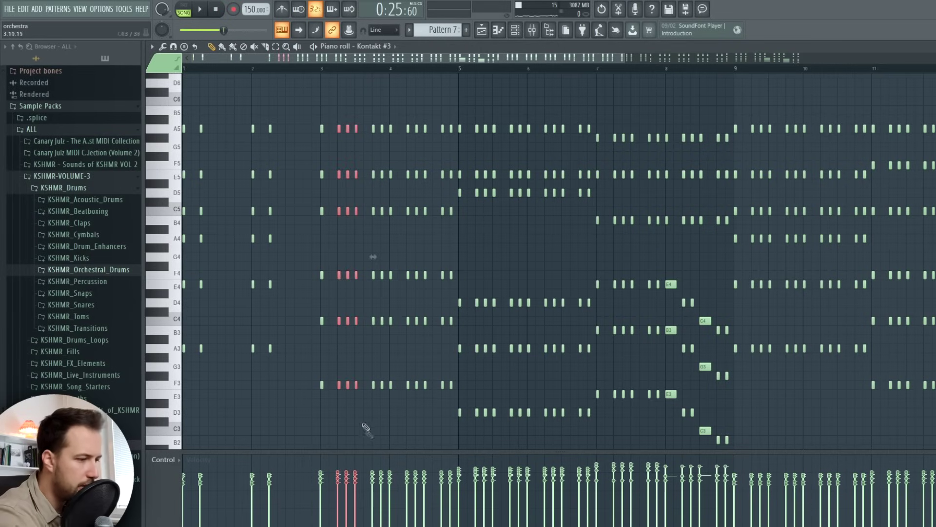
drag(346, 107, 385, 435)
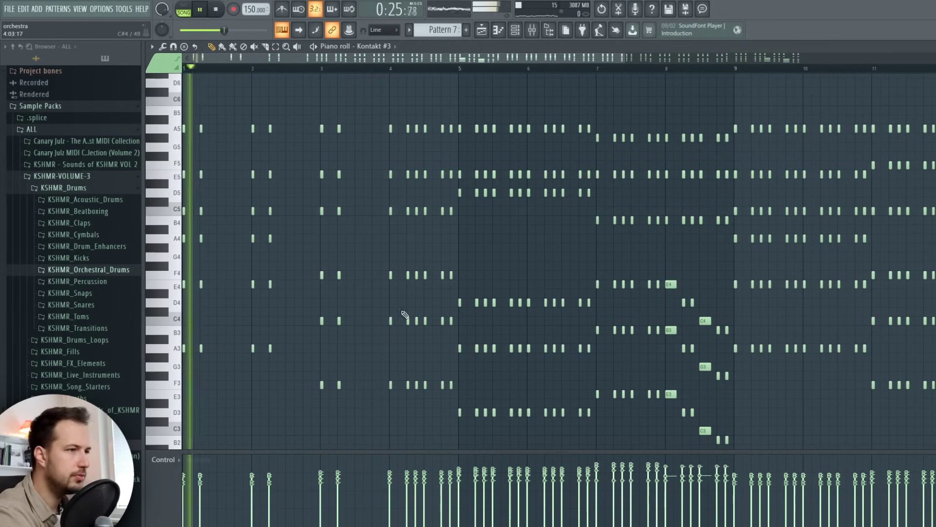
drag(415, 107, 455, 417)
key(Delete)
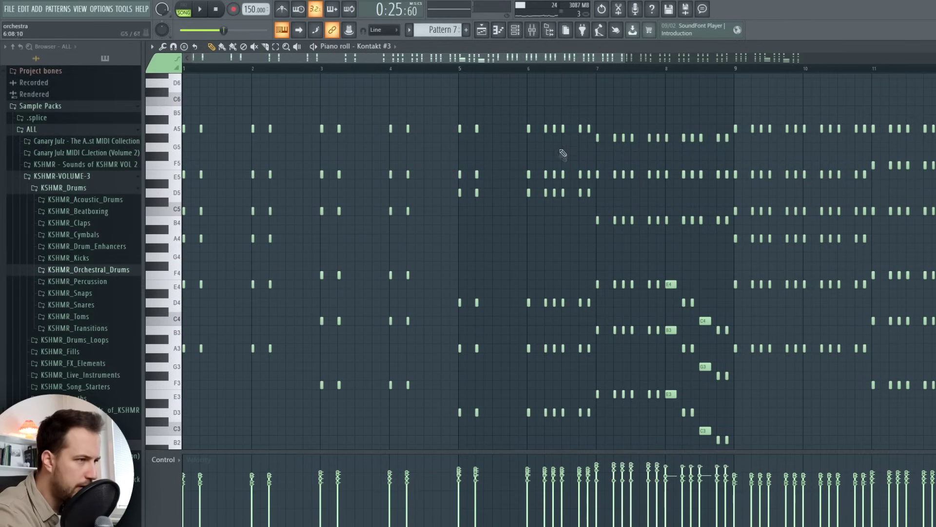
Reduce bar 6 to its first two chord hits, raise the four selected E6 notes in bar 16 to B6, and listen.
drag(554, 110, 600, 444)
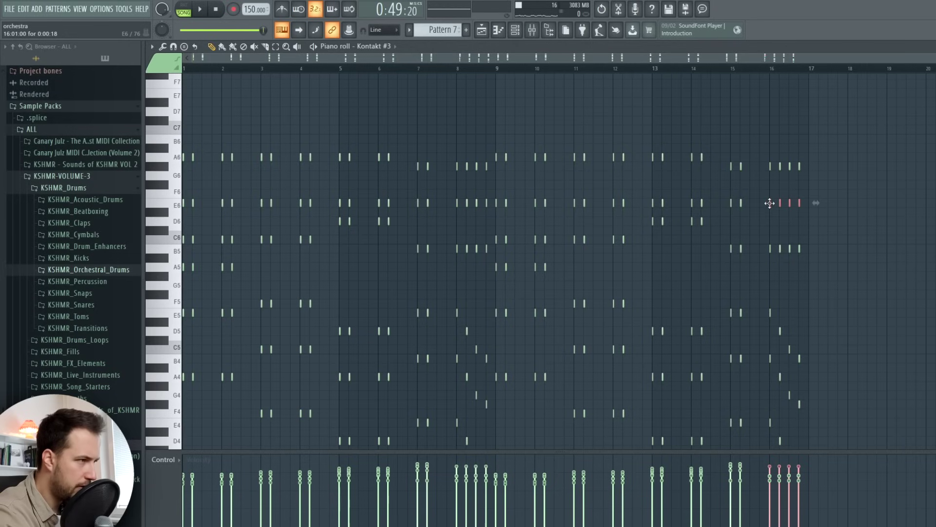
key(space)
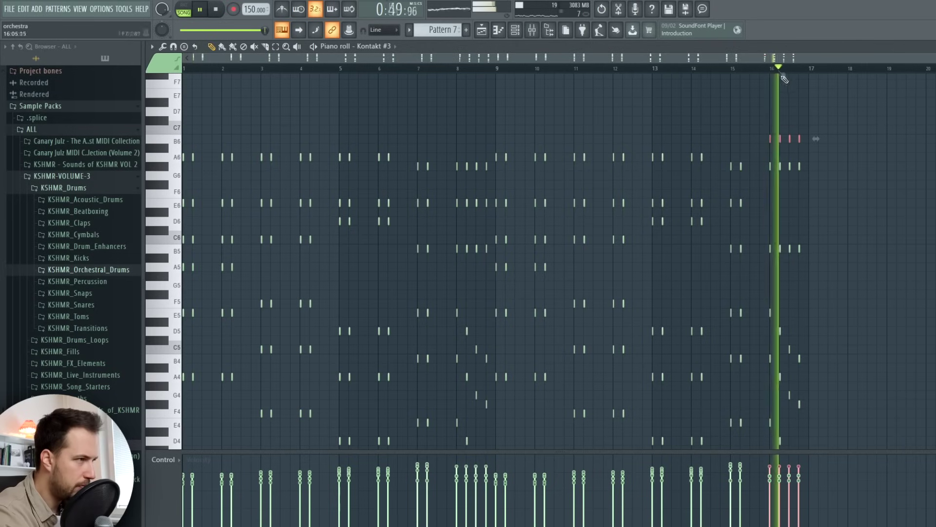
scroll(777, 77, up, 4)
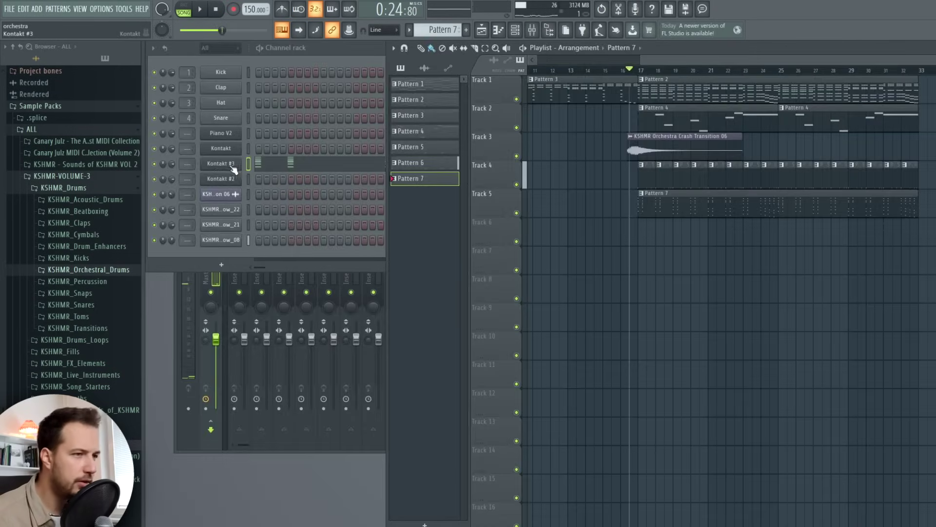
Examine the mixer and main settings of the STRINGS Full Staccato patch and play Pattern 2.
click(233, 166)
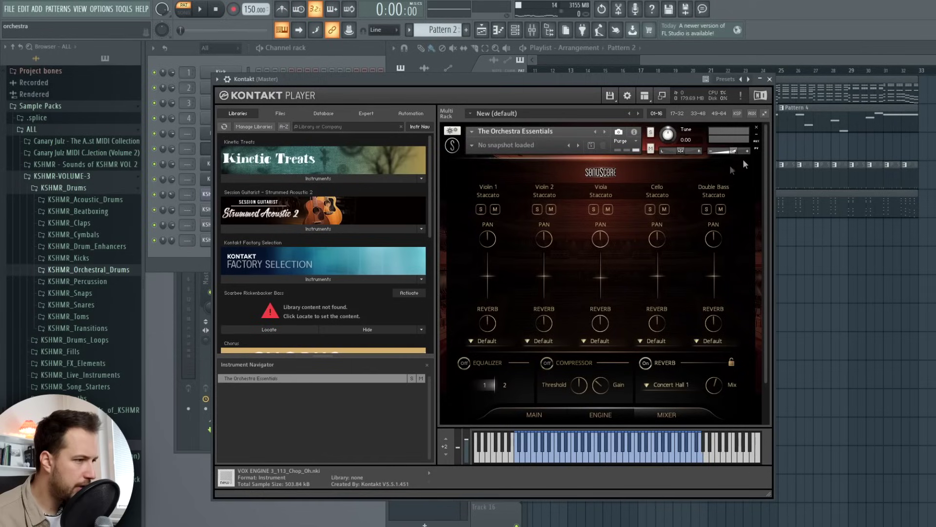
key(space)
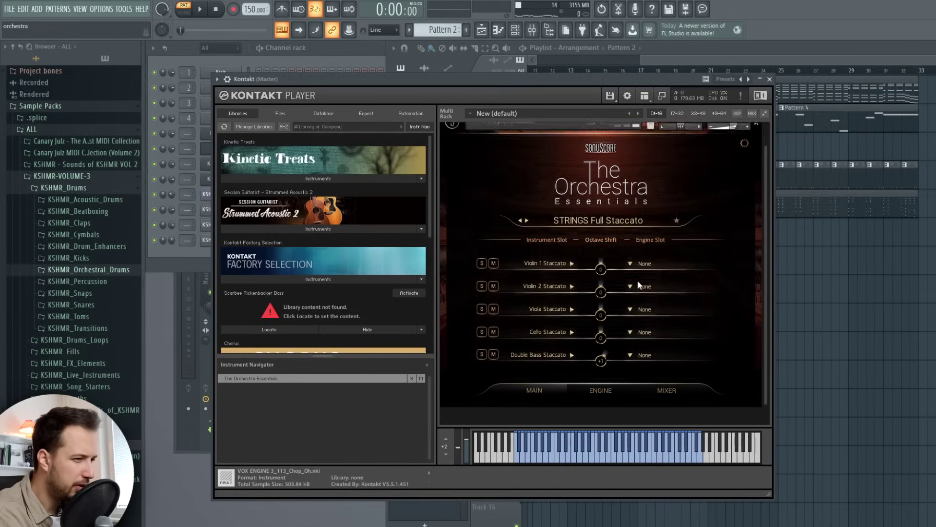
click(769, 79)
key(space)
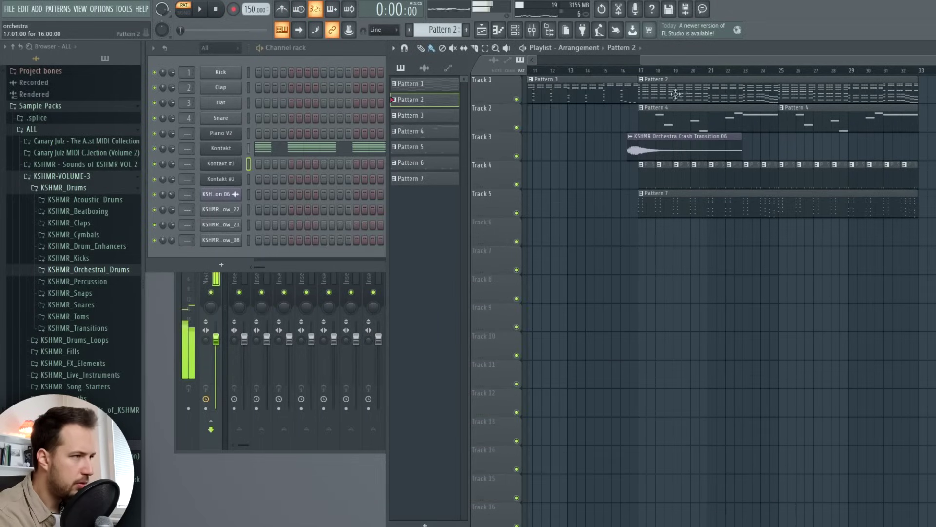
In Pattern 2's Kontakt strings part, lower the unaccented chord hits of bar 1 to about 50% velocity.
click(294, 149)
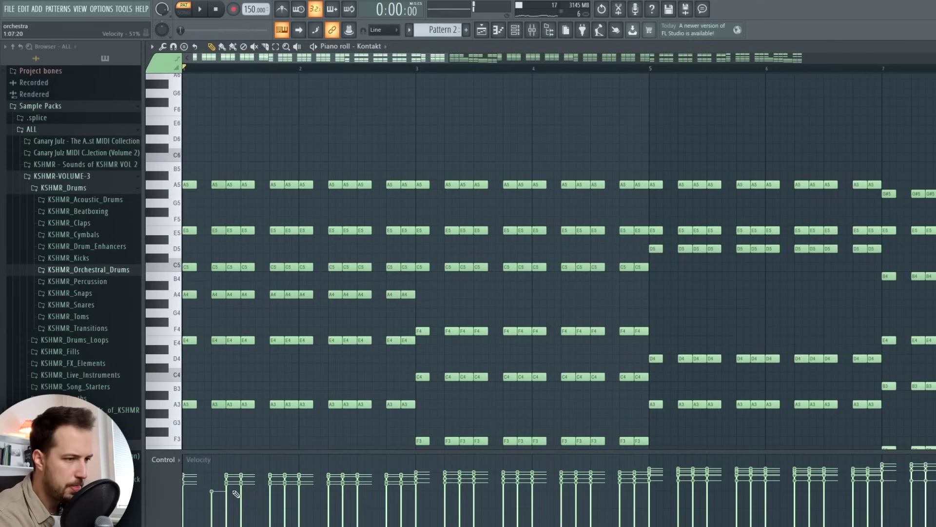
key(space)
key(space)
key(space)
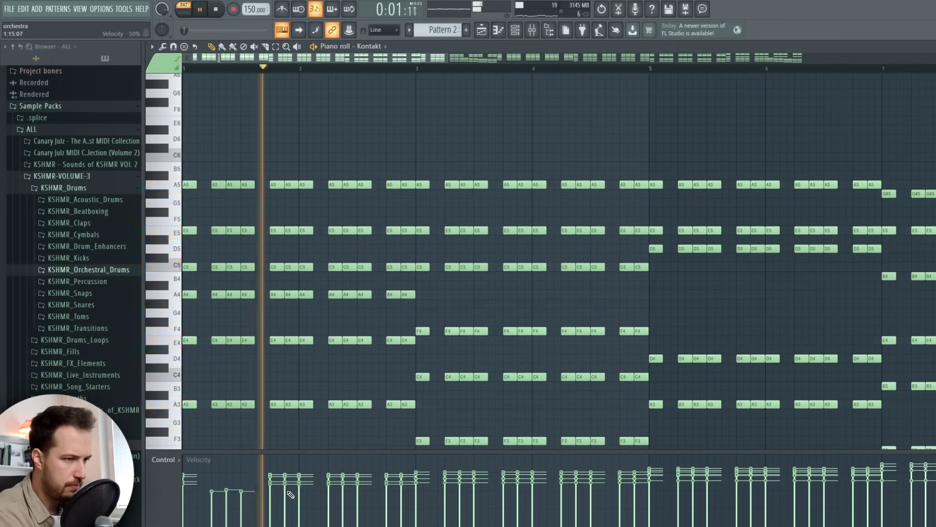
key(space)
key(space)
click(287, 491)
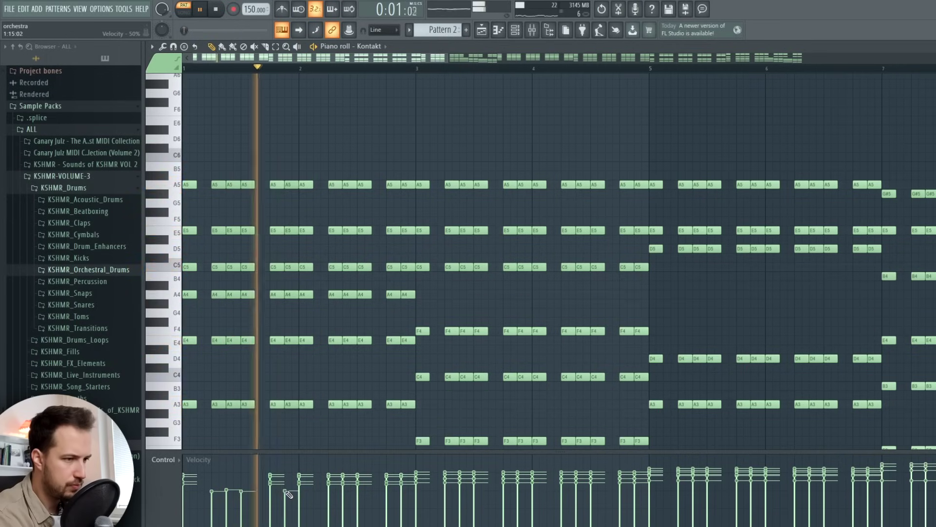
key(space)
key(space)
Lower the unaccented chord hits in bars 2 and 3 of the strings part to about 45% velocity.
drag(329, 494, 356, 494)
key(space)
key(space)
click(401, 496)
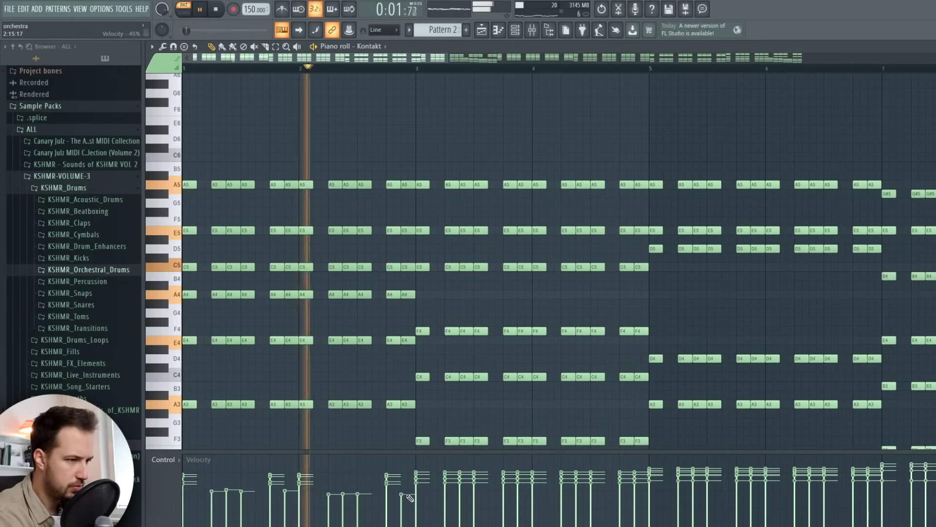
drag(445, 495, 476, 494)
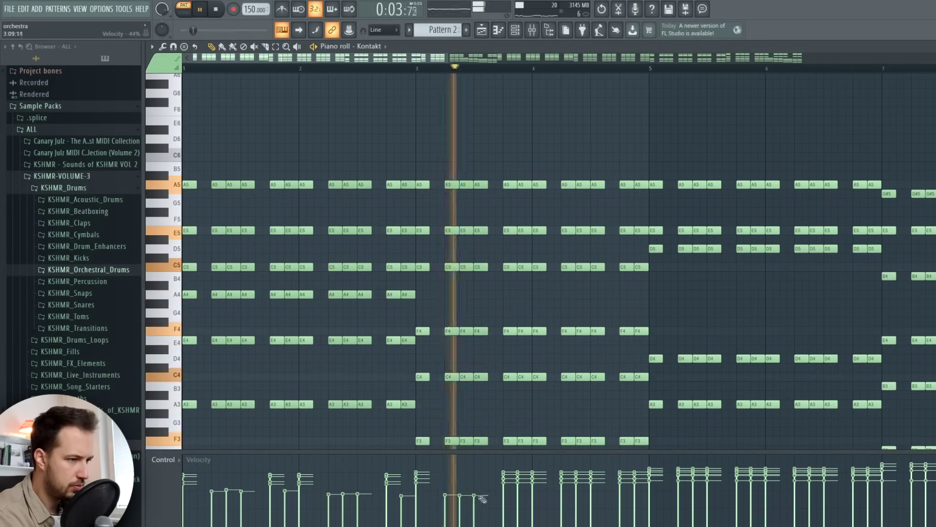
key(space)
Lower the velocities of the unaccented string hits from bar 5 onward, play the pattern and clear the note selection.
scroll(461, 468, down, 3)
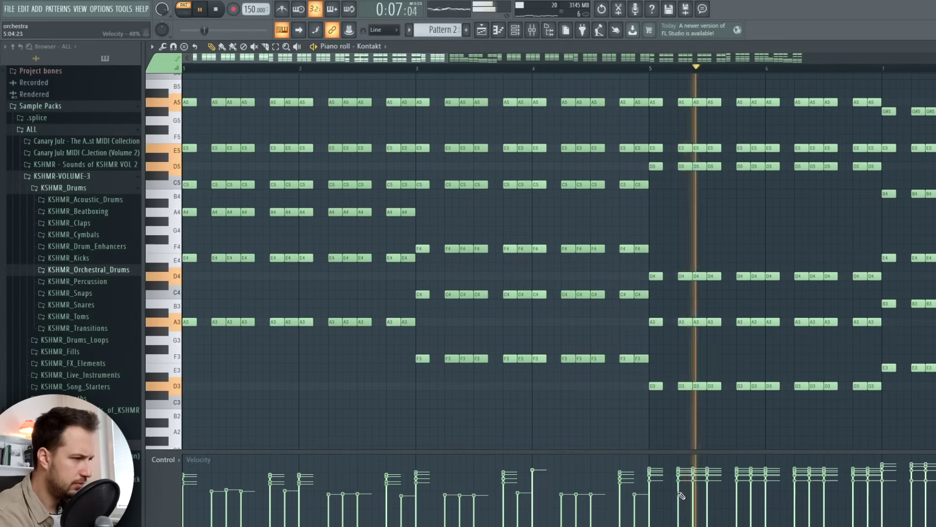
drag(679, 491, 714, 492)
key(space)
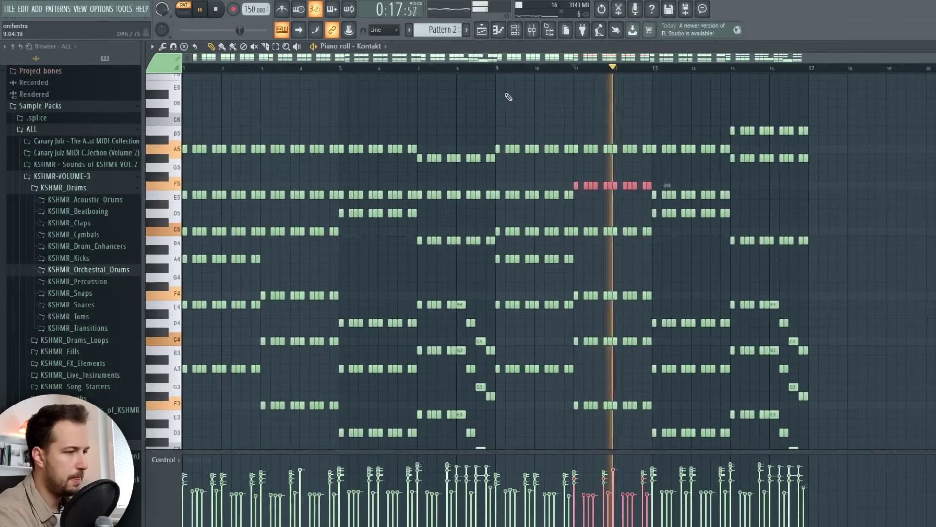
ctrl+click(507, 94)
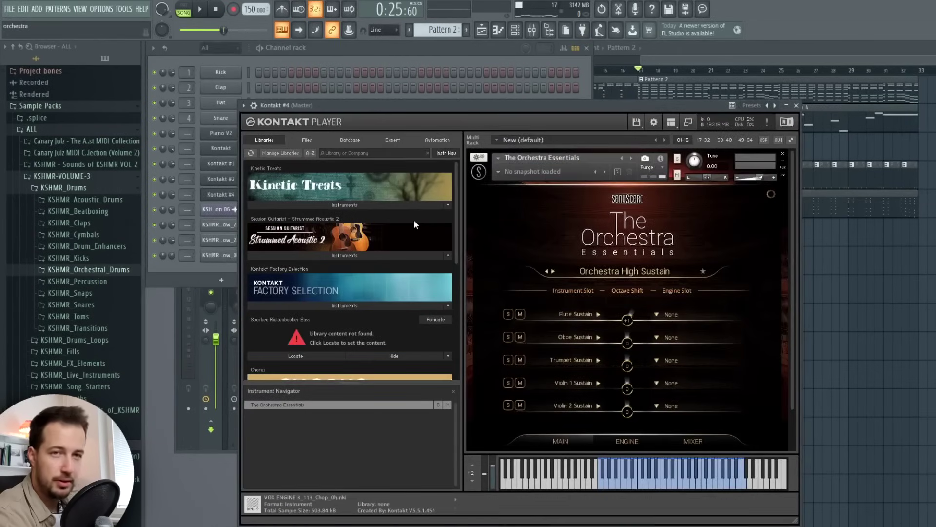
Load an instrument from The Free Orchestra library into the Kontakt #4 channel.
scroll(384, 321, down, 5)
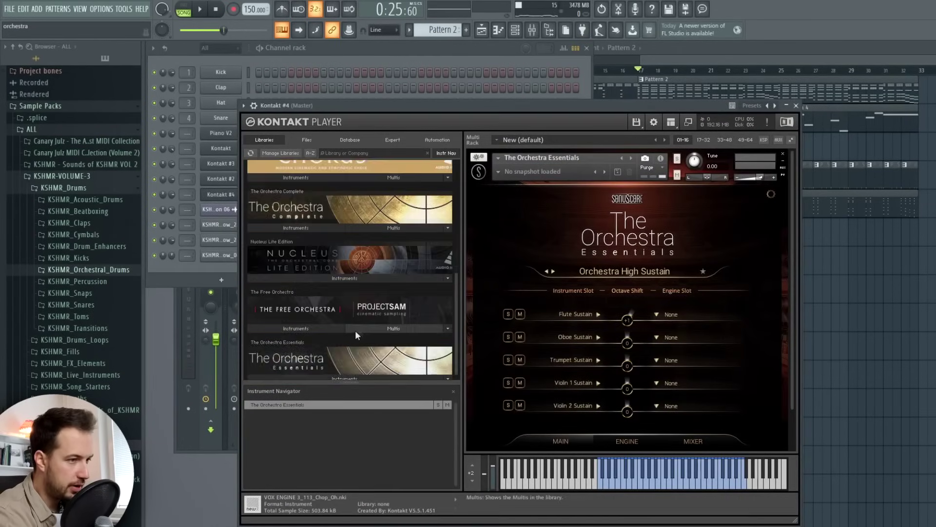
click(300, 322)
drag(312, 252, 515, 200)
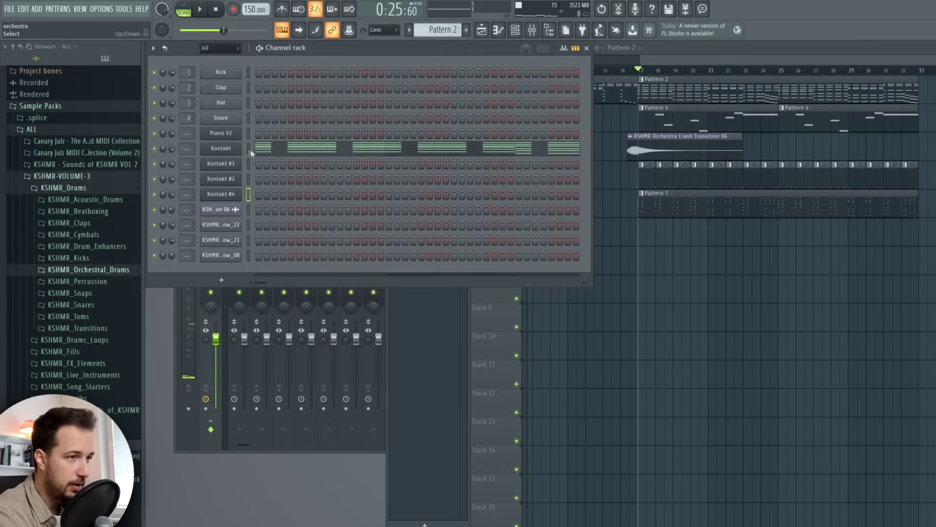
Write a Kontakt #4 bass line with single notes starting bars 1–8 (A3, F3, D3, E3), ending bar 8 with D3, C3, B2.
key(F5)
key(F7)
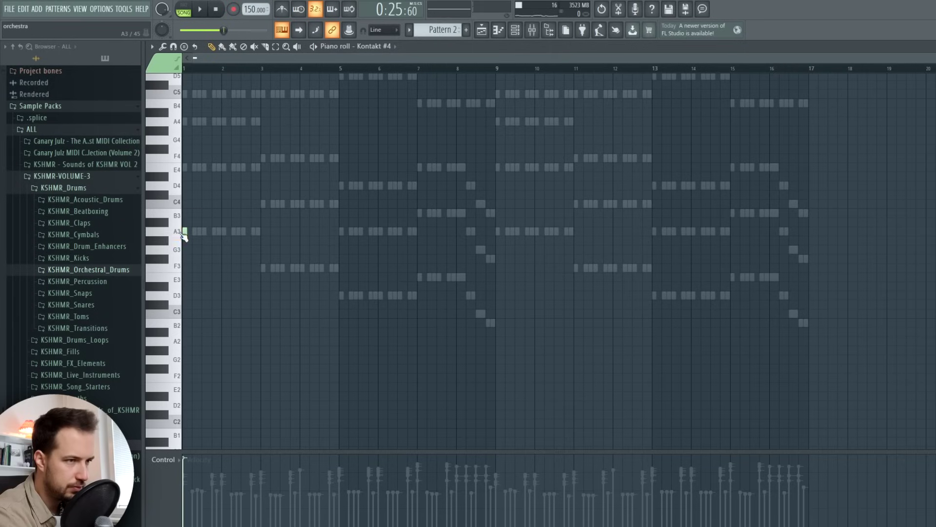
key(space)
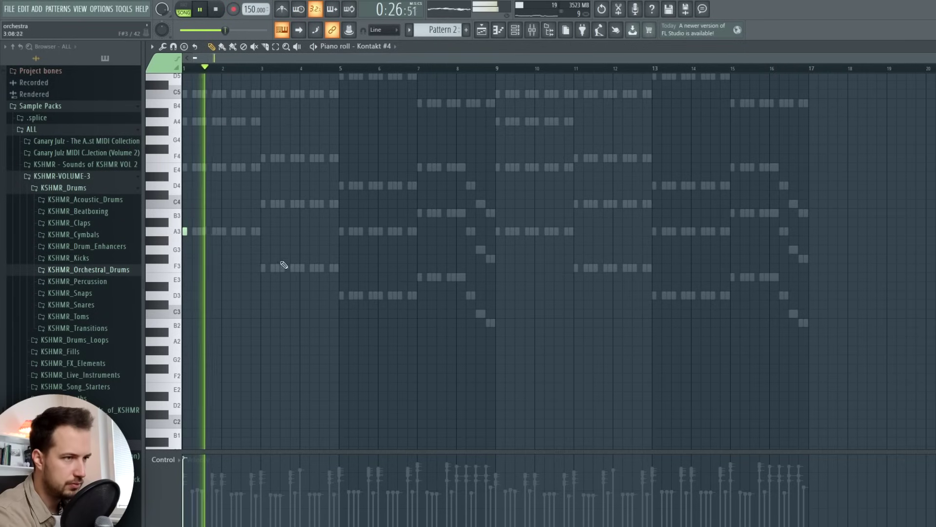
scroll(270, 258, up, 3)
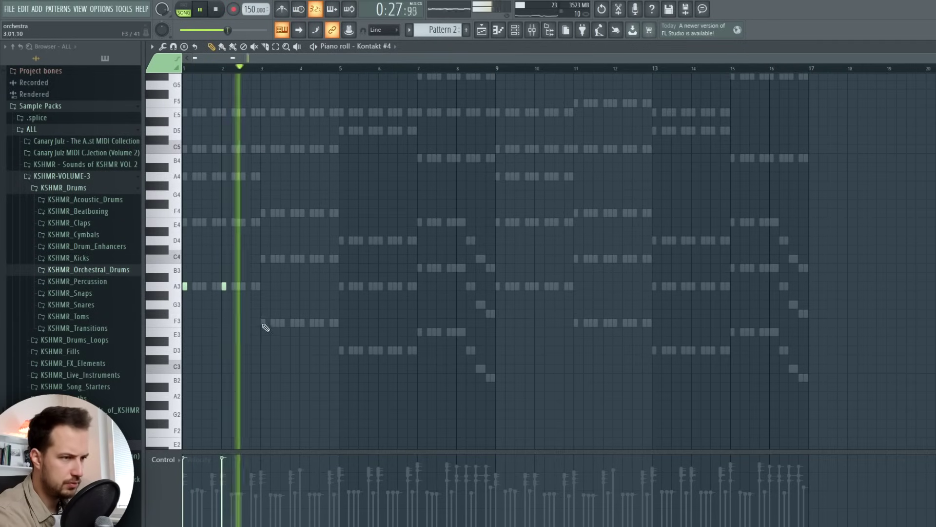
key(space)
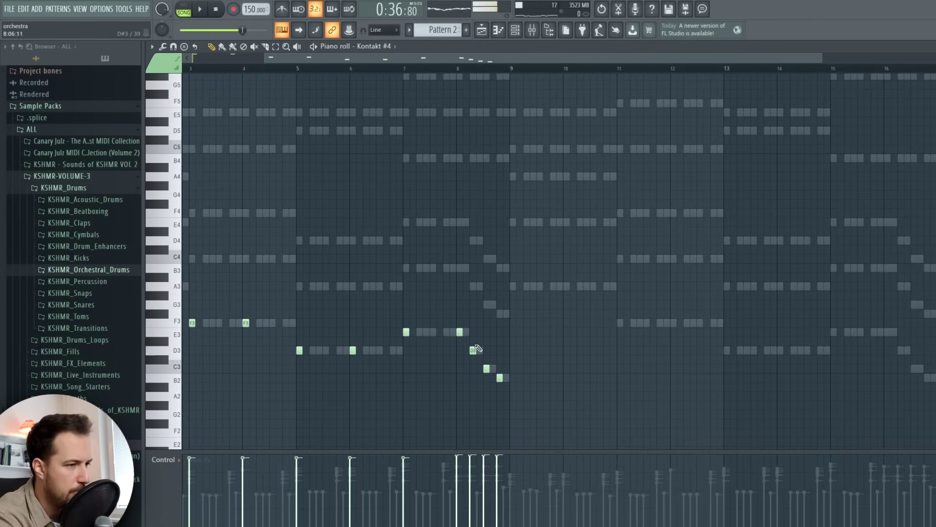
key(space)
key(space)
Soften the closing D3, C3 and B2 notes of bar 8 and arrange the bass part twice on Track 6 from bar 17.
scroll(203, 95, left, 2)
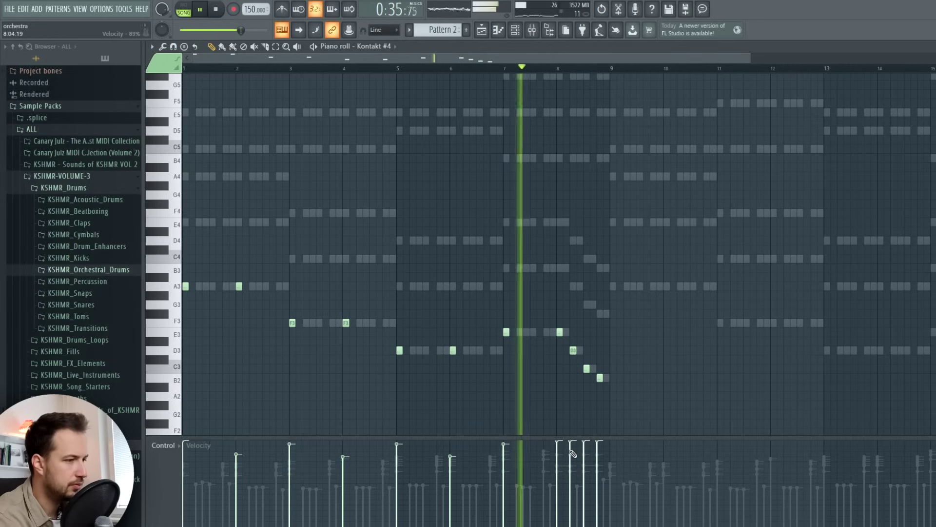
drag(573, 453, 598, 453)
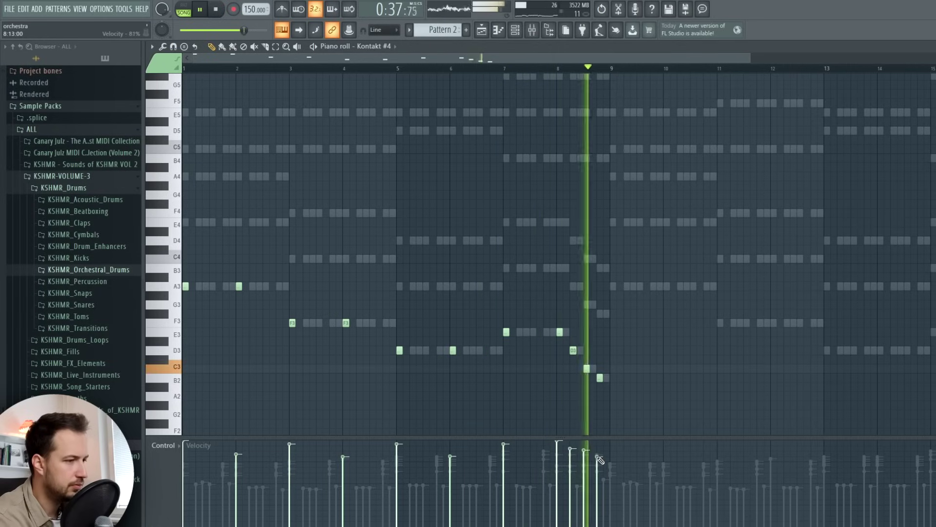
key(space)
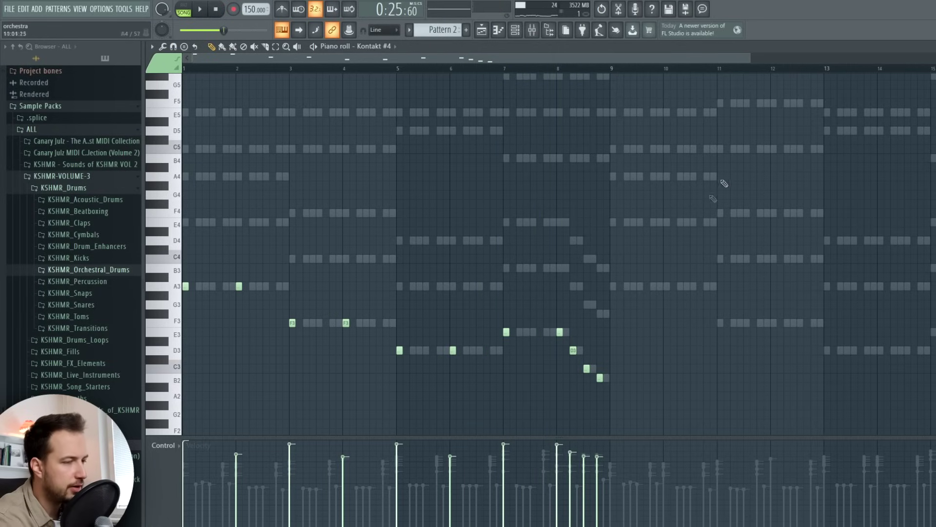
drag(714, 171, 181, 436)
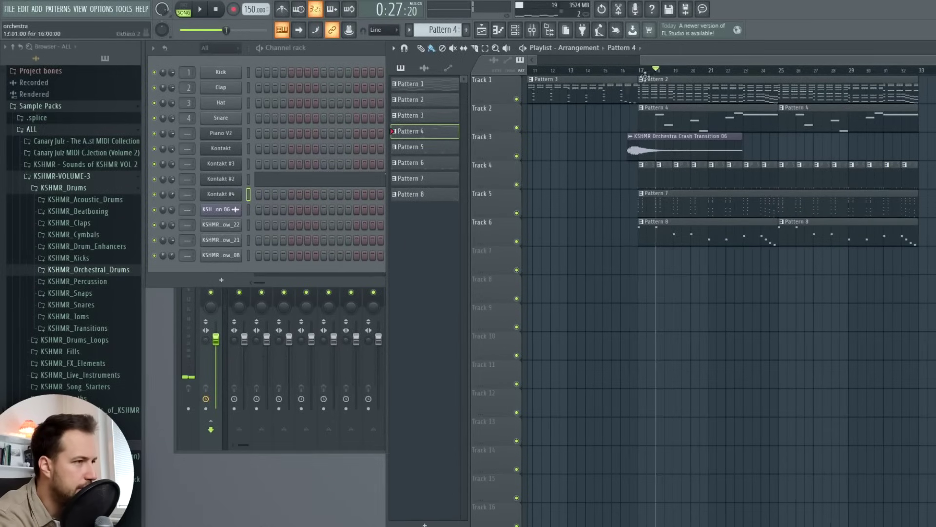
Solo Track 2 and listen to the melody in Pattern 4.
right_click(517, 128)
key(space)
key(space)
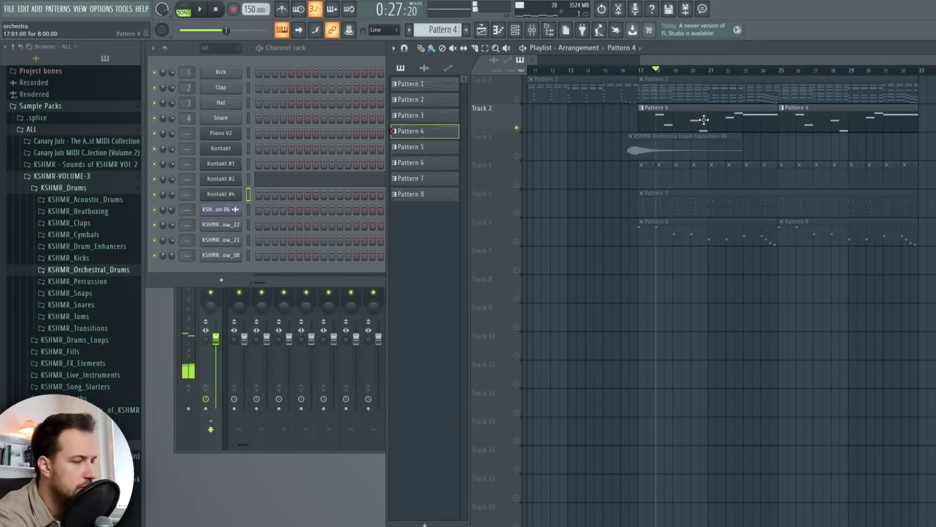
click(331, 53)
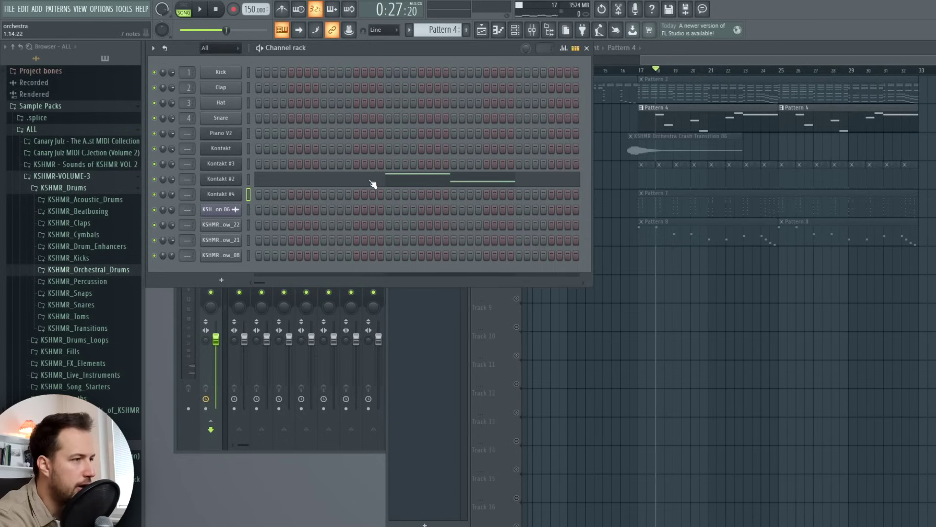
key(space)
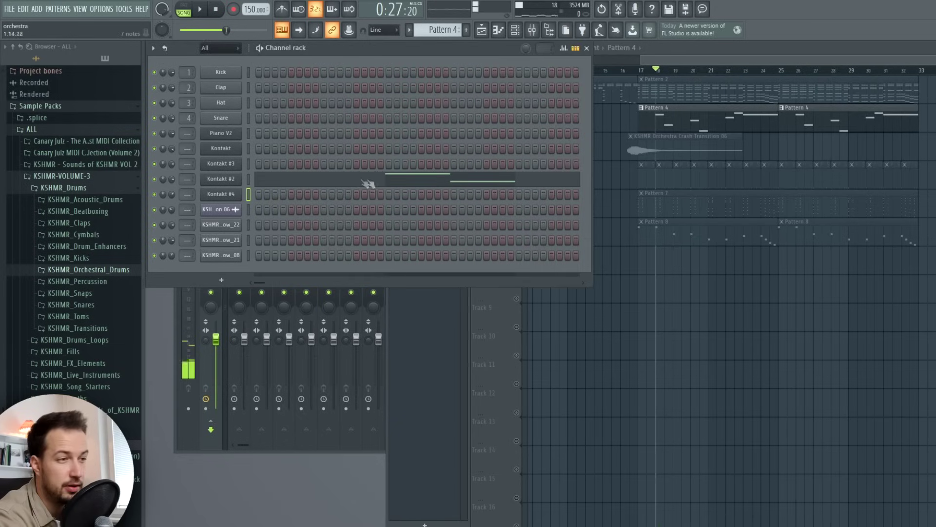
List Kontakt #2's parameters in the browser and open MIDI CC #1 (Modulation wheel) for event editing.
click(261, 185)
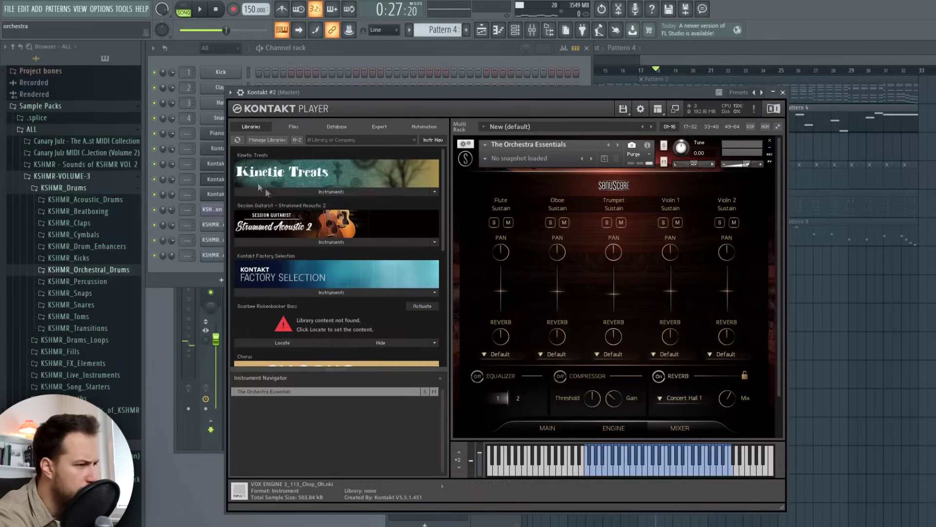
click(783, 92)
key(space)
click(221, 194)
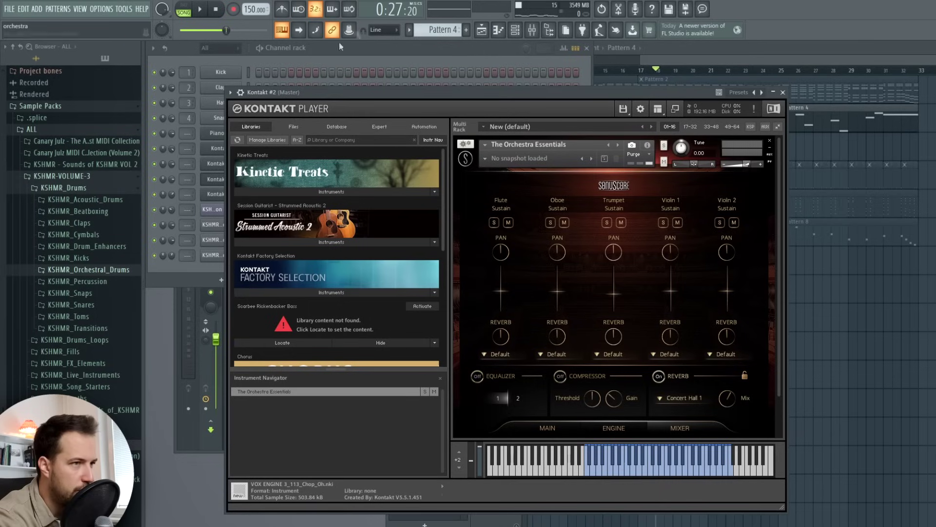
click(230, 93)
click(257, 216)
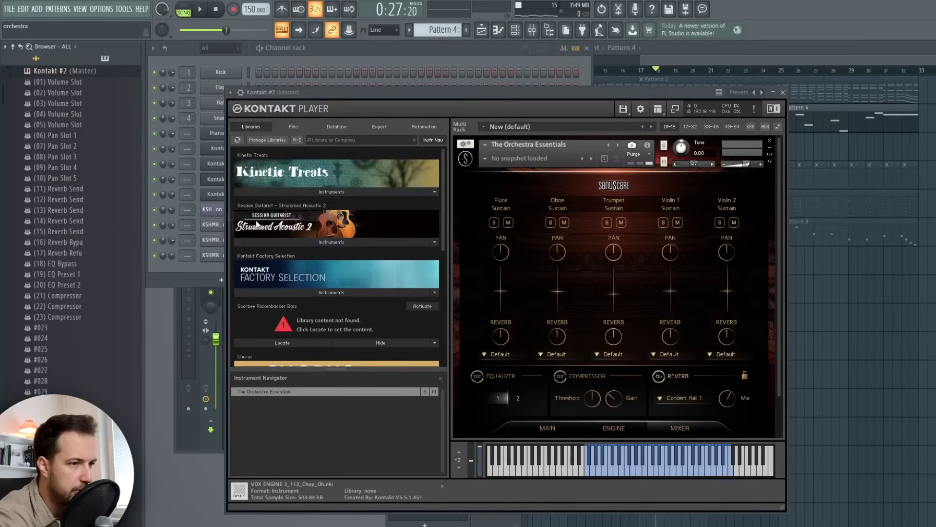
scroll(92, 258, down, 10)
scroll(92, 258, down, 20)
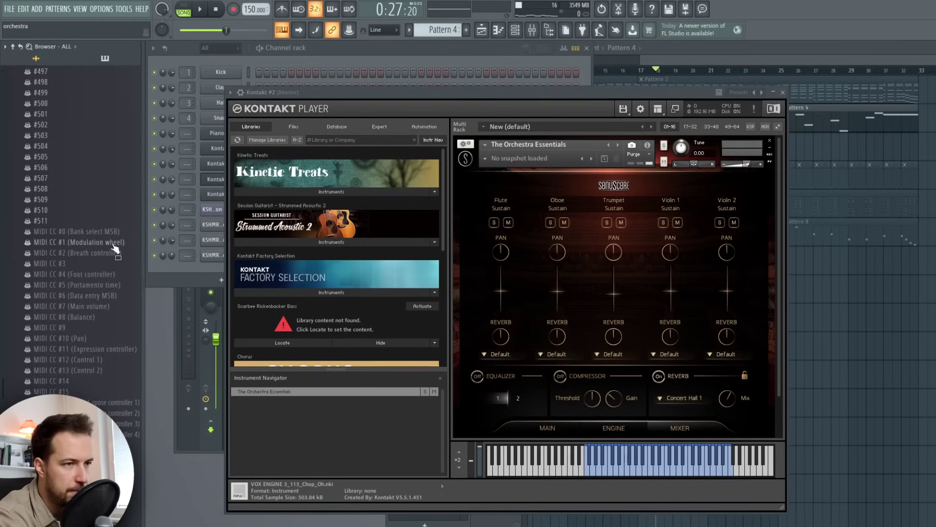
right_click(95, 243)
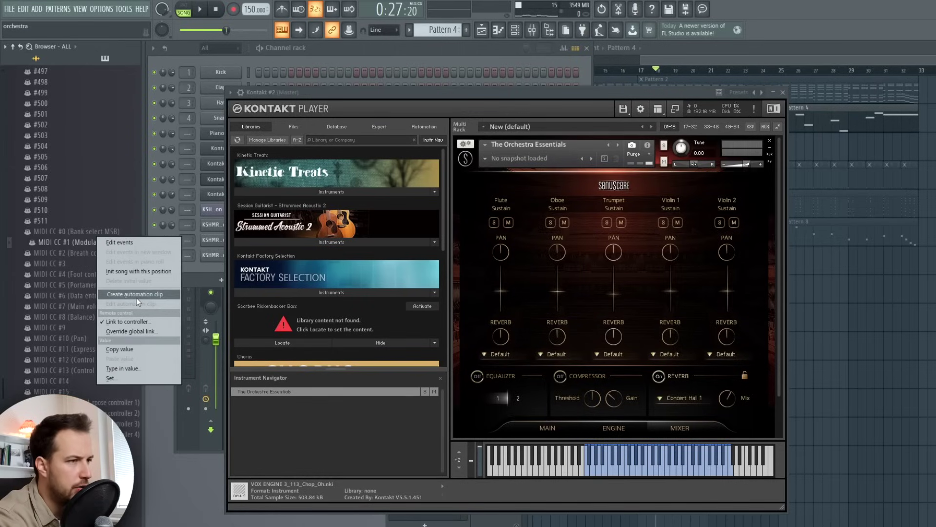
click(150, 242)
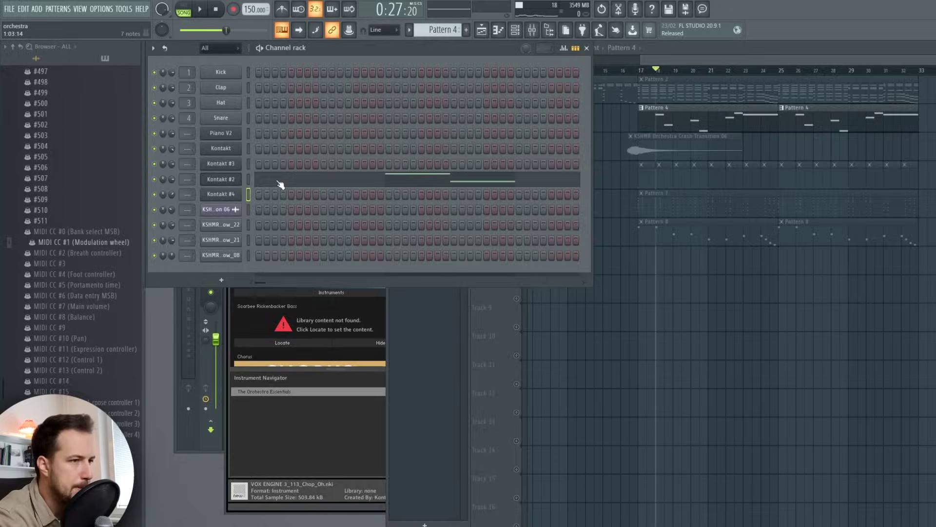
Show Kontakt #2's MIDI CC #1 (Modulation wheel) as the control lane beneath the melody notes.
click(279, 180)
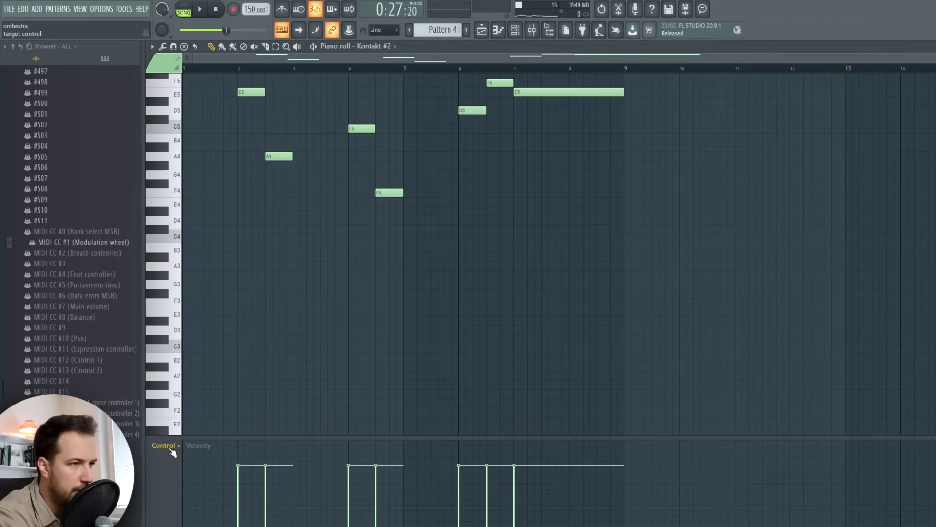
click(170, 449)
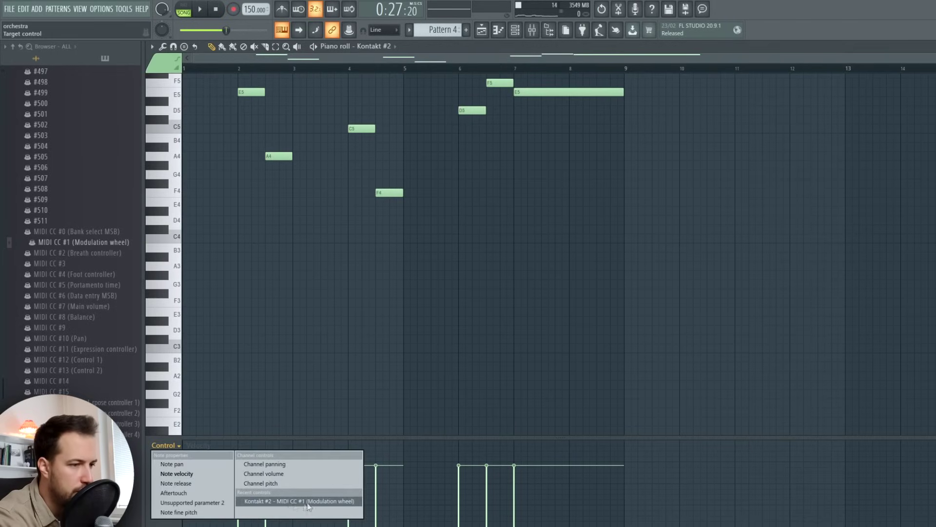
click(321, 501)
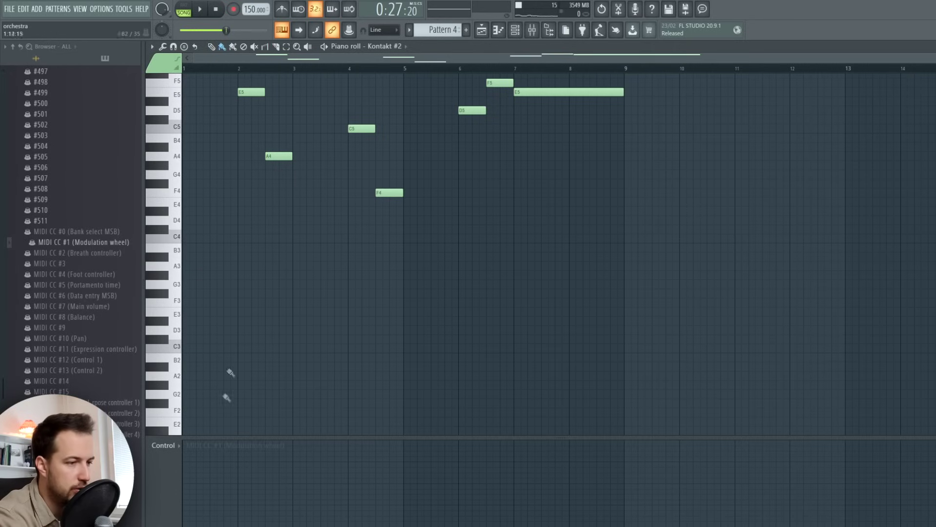
Draw a modulation swell that peaks in bar 2 and falls through bar 3, and lengthen the A4 and F4 notes.
mouse_move(225, 507)
mouse_down()
mouse_move(257, 483)
mouse_move(288, 493)
mouse_up()
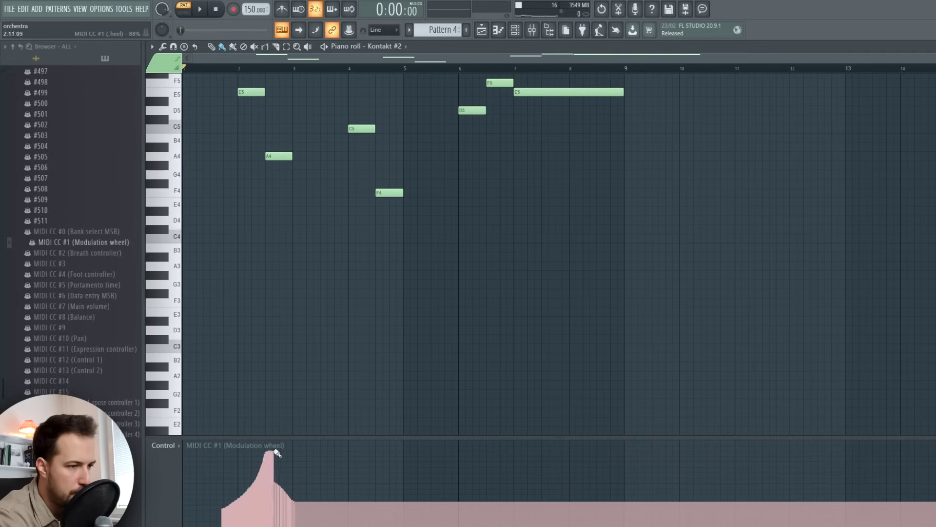
drag(288, 468, 307, 503)
key(space)
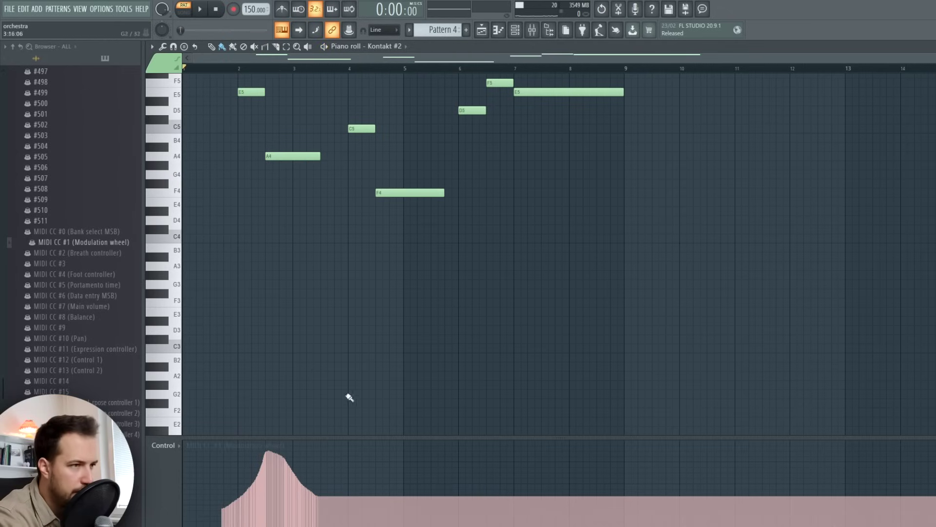
Draw two more modulation swells, peaking in bars 4 and 6, and play the melody.
mouse_move(342, 504)
mouse_down()
mouse_move(380, 457)
mouse_move(456, 494)
mouse_move(487, 459)
mouse_move(522, 468)
mouse_up()
key(space)
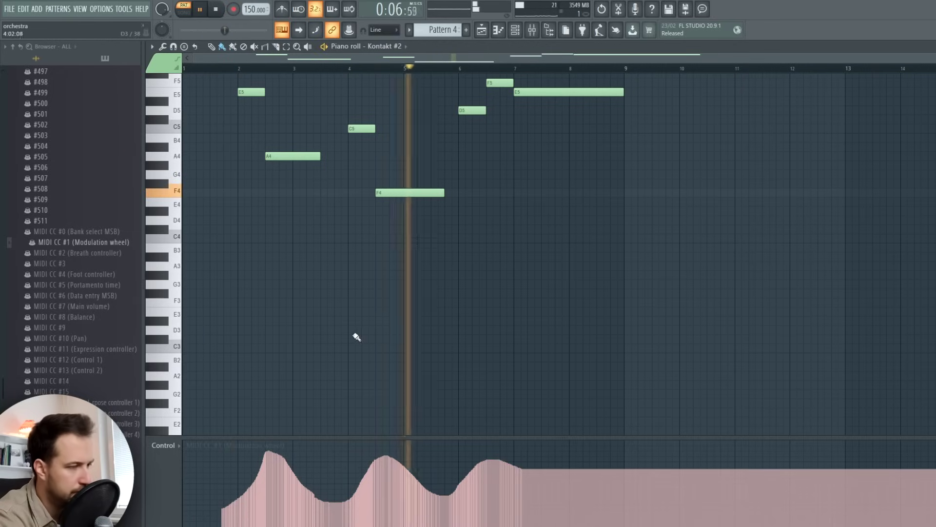
key(space)
Draw the modulation dipping through bar 7 and rising to maximum at bar 9, shorten the A4 and F4 notes, and listen.
mouse_move(522, 469)
mouse_down()
mouse_move(564, 479)
mouse_move(624, 441)
mouse_up()
key(space)
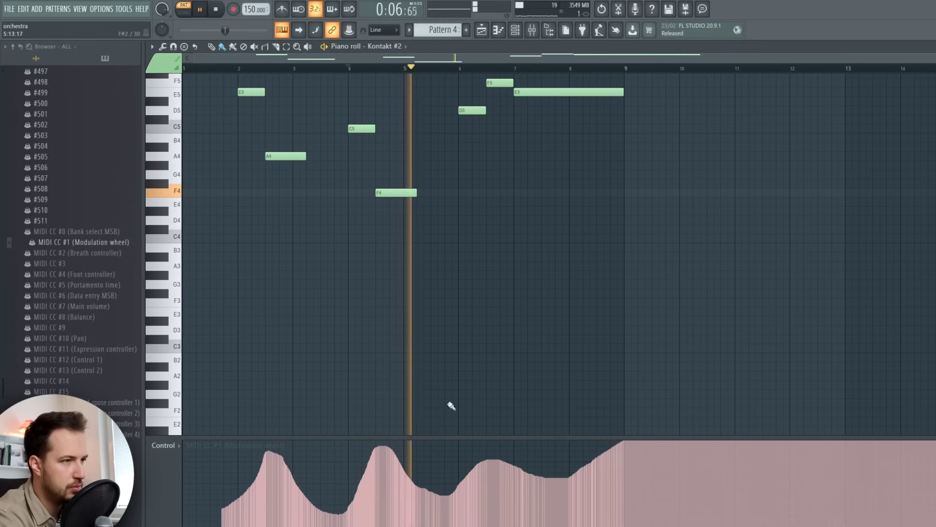
key(space)
scroll(455, 401, up, 2)
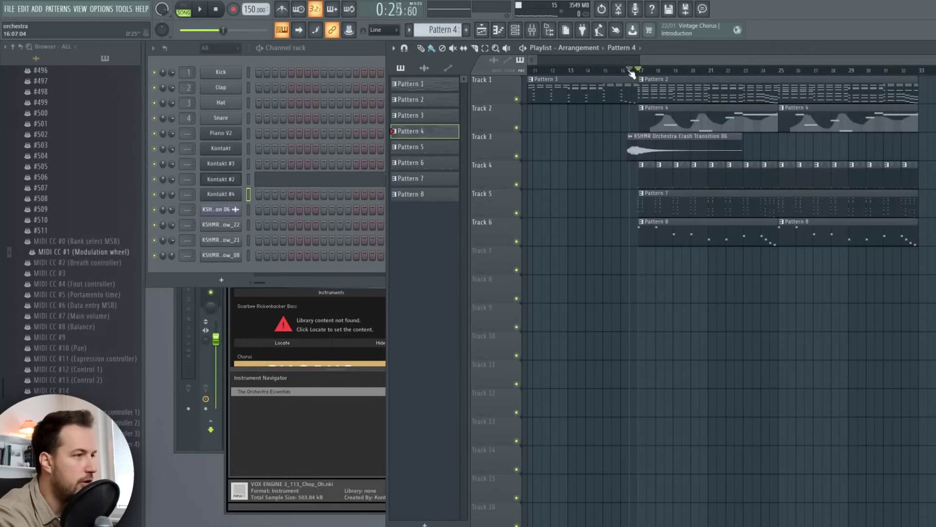
Play the transition into bar 17, and load The Orchestra Essentials instrument into the Kontakt #2 channel.
click(630, 72)
key(space)
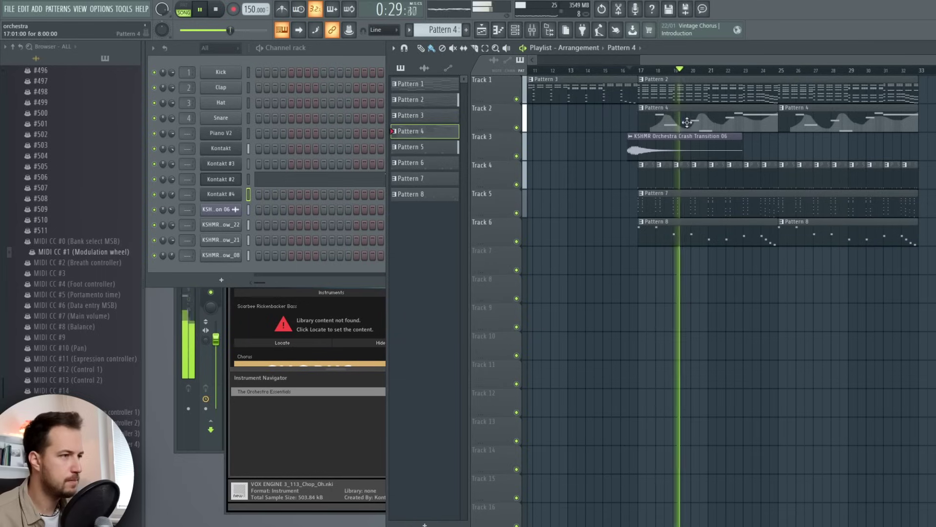
click(338, 48)
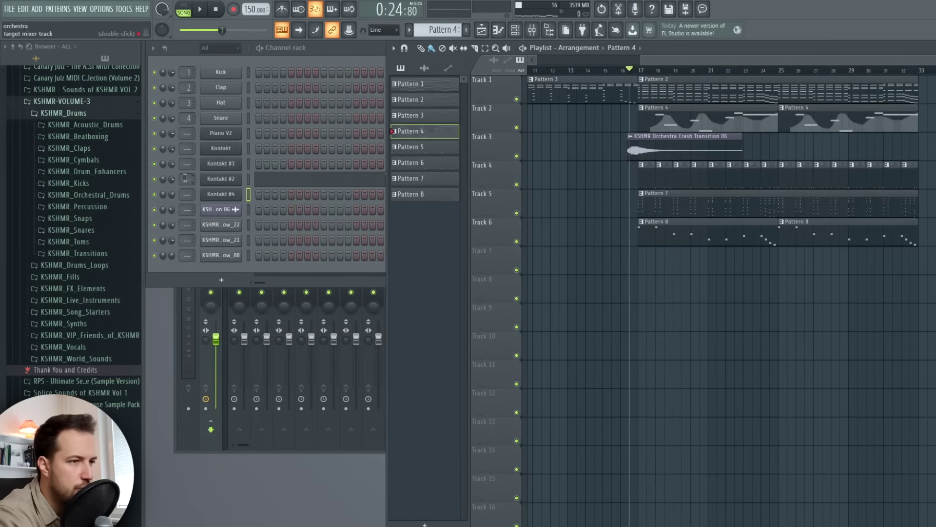
click(171, 179)
click(220, 179)
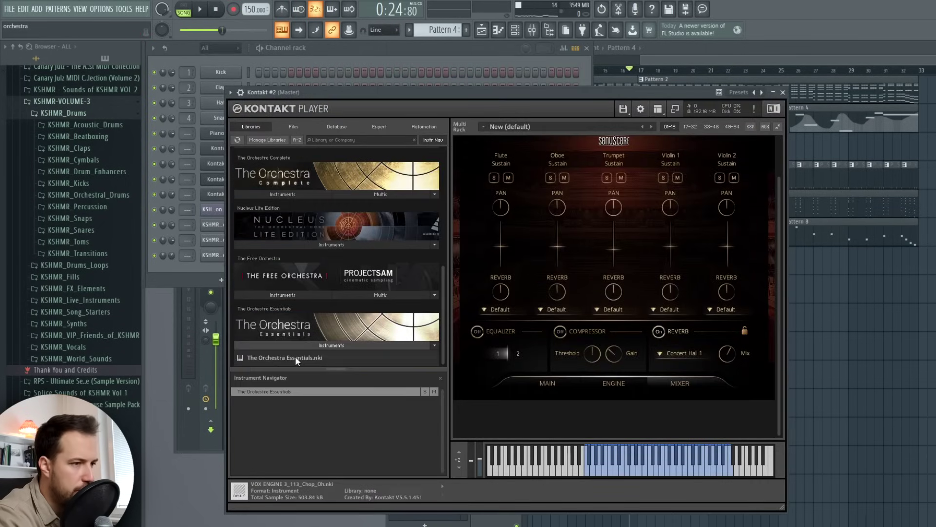
click(358, 357)
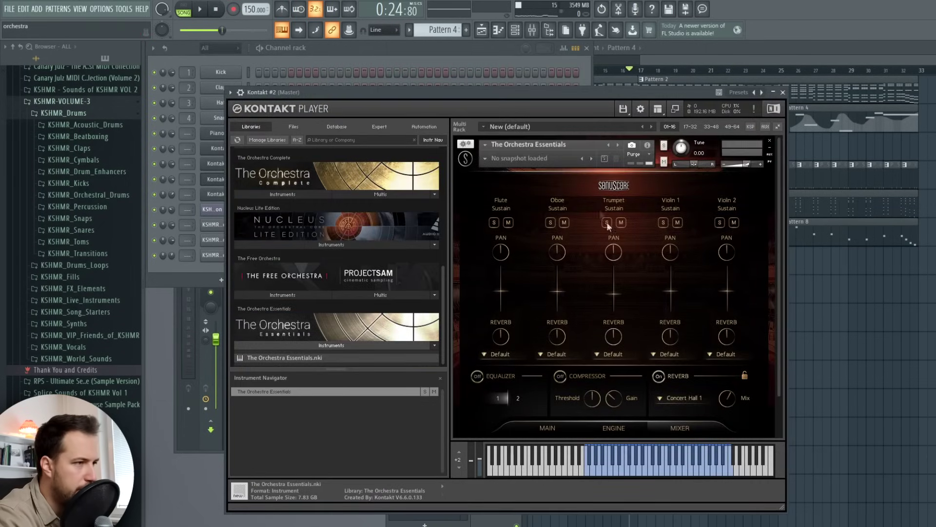
Play the arrangement with the staccato brass, and choose the BRASS Full Sustain preset in Kontakt #2.
click(731, 56)
key(space)
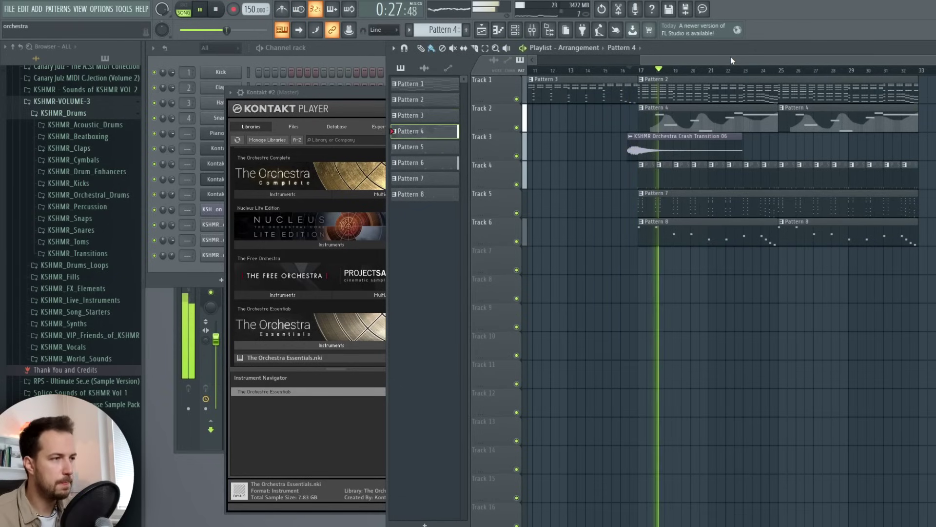
key(space)
click(362, 94)
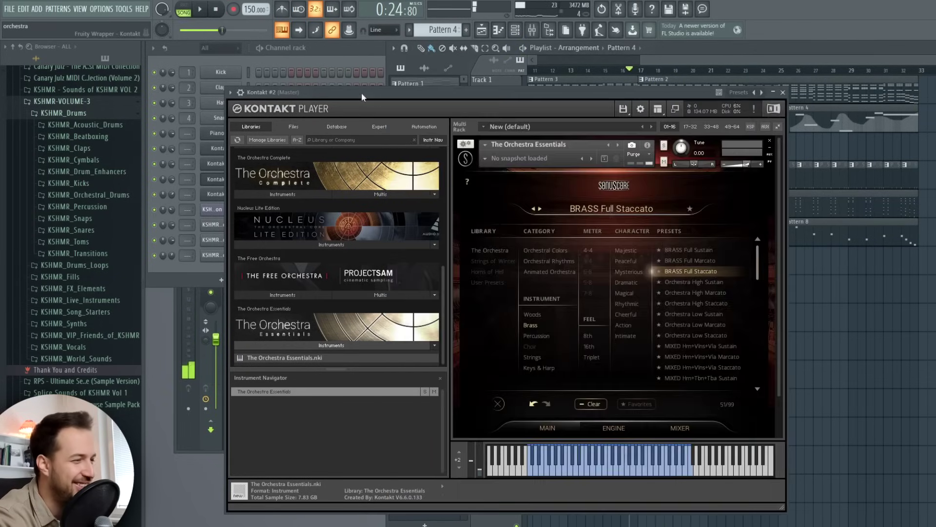
click(709, 250)
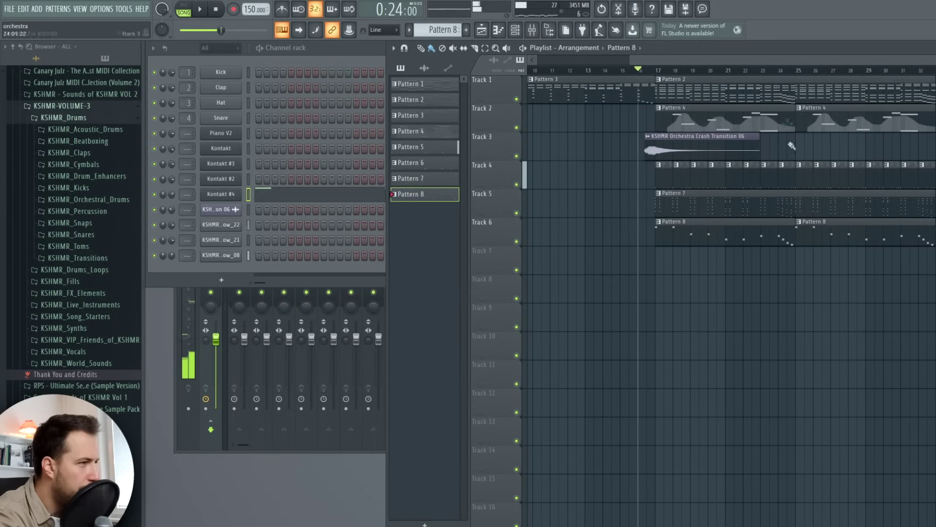
Make the Pattern 6 drum clip at bar 24 on Track 4 unique.
scroll(785, 80, up, 4)
click(774, 166)
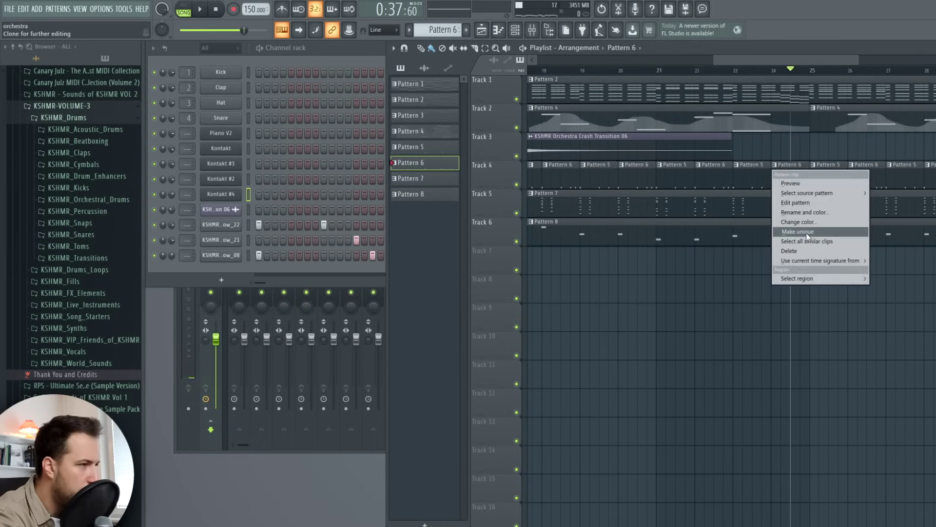
click(792, 232)
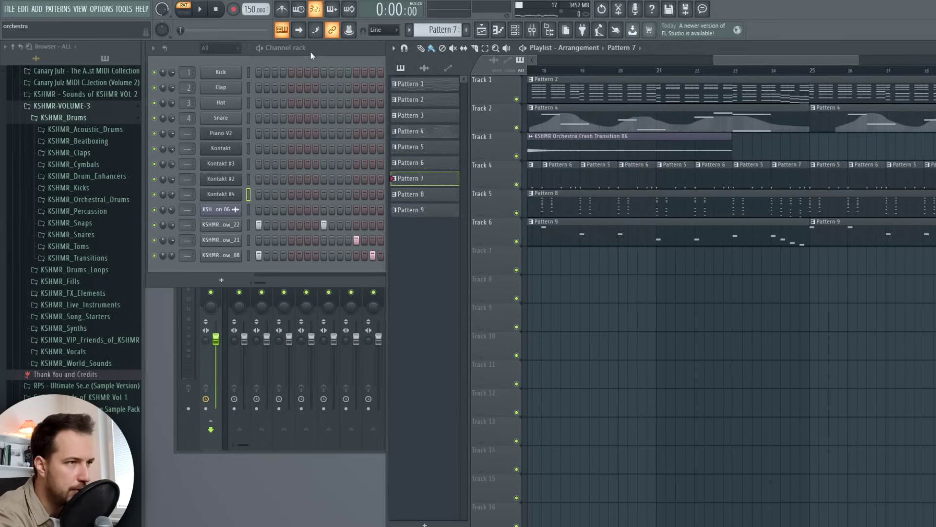
Give the KSHMR Low 08 drum evenly spaced hits by adding steps 5, 9 and 13 and removing step 15.
click(311, 52)
click(324, 256)
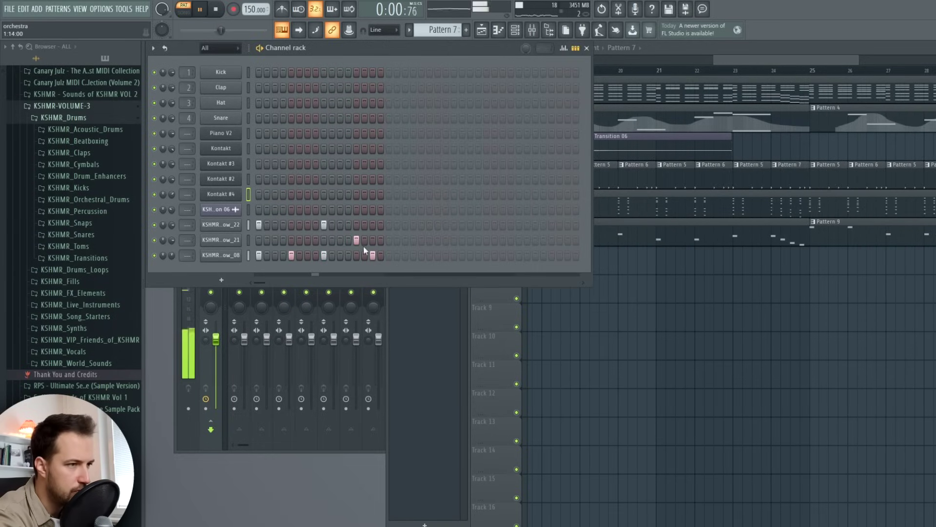
click(356, 224)
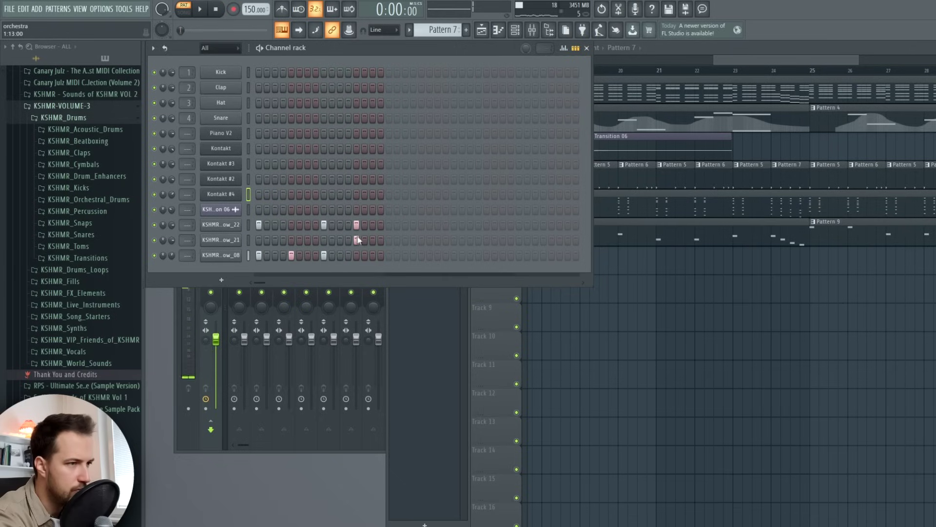
click(357, 255)
right_click(356, 224)
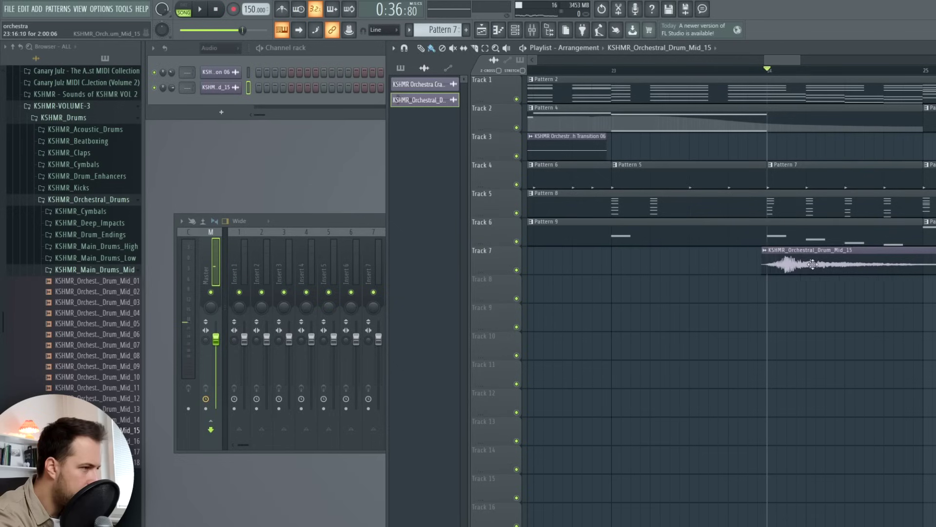
Raise the KSHMR_Orchestral_Drum_Mid_15 clip's channel volume to 49% while playing the fill at bar 24.
double_click(794, 263)
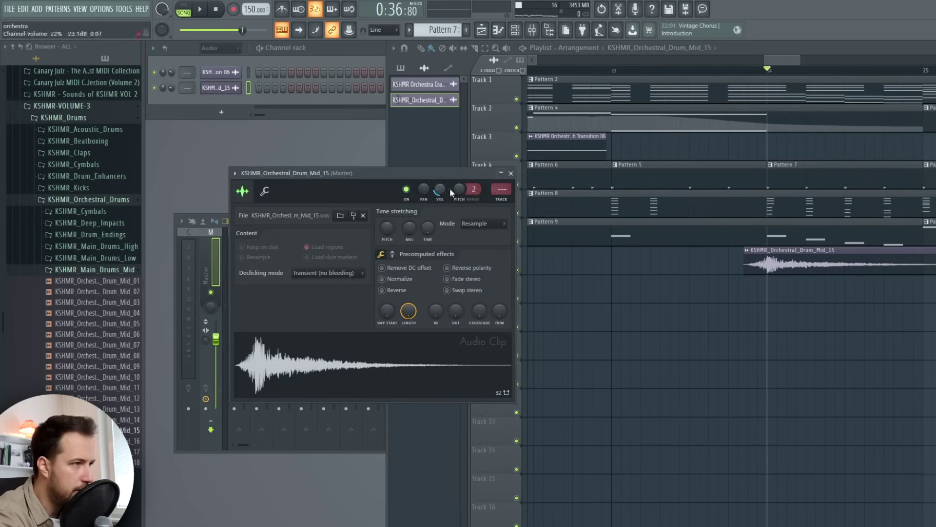
click(671, 72)
drag(440, 190, 440, 177)
key(space)
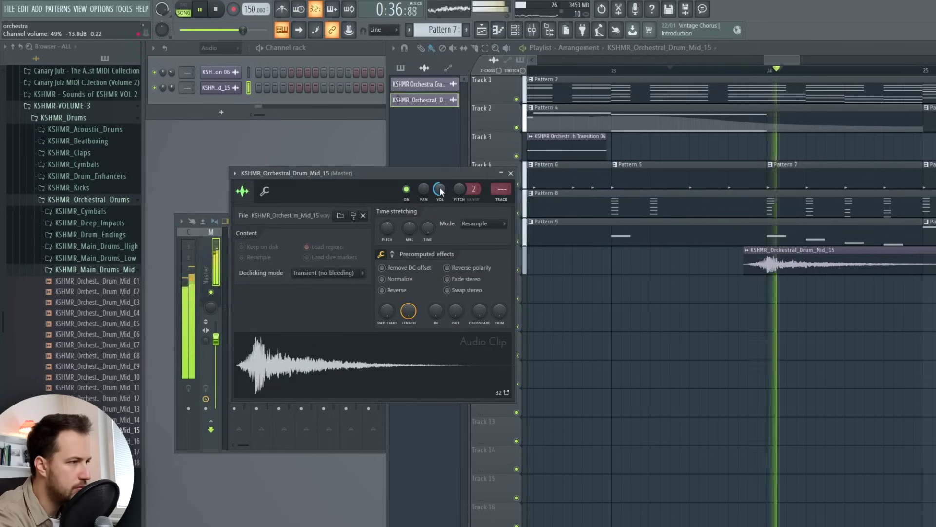
key(space)
key(space)
click(510, 173)
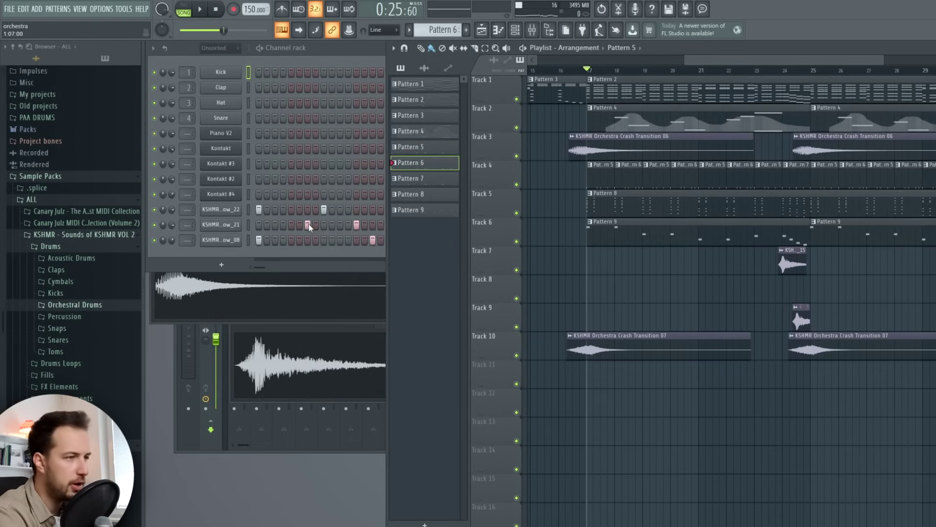
Preview the KSHMR_Orchestral_Drum_Low_08 sample in its sampler window.
key(space)
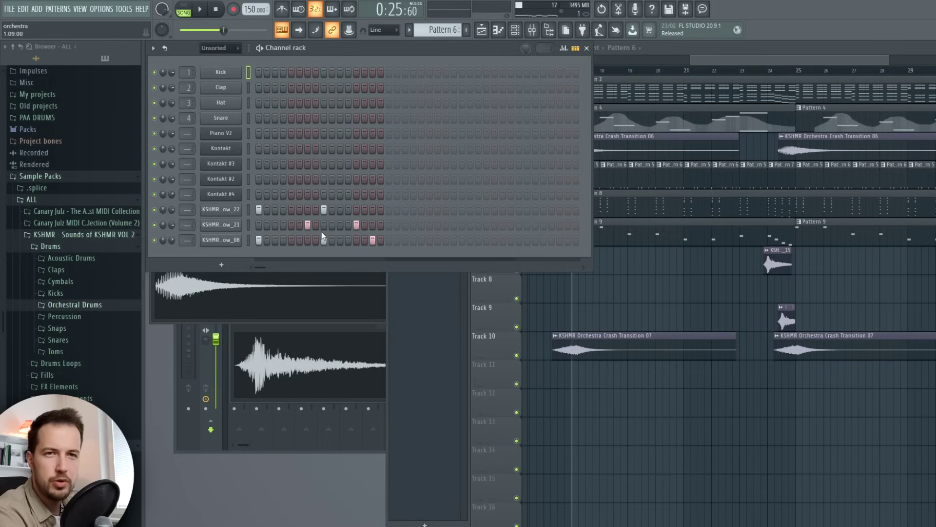
click(231, 242)
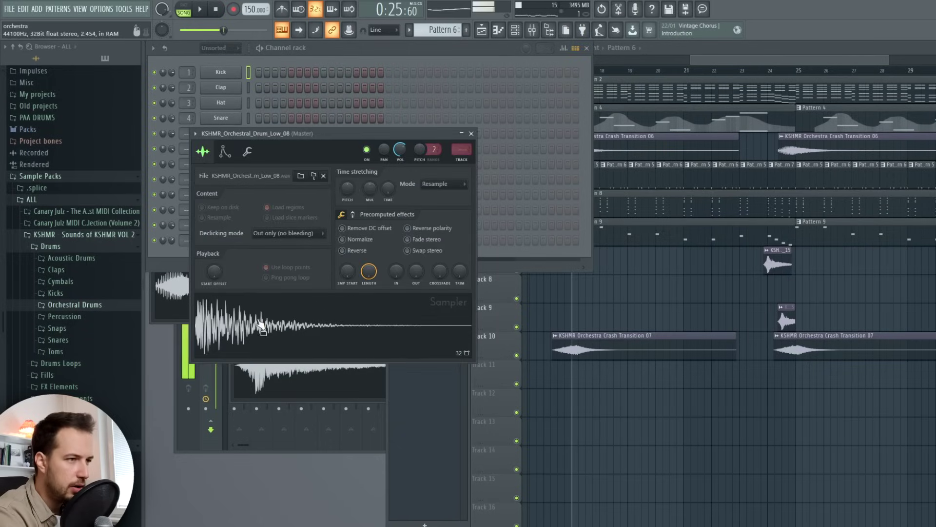
click(472, 134)
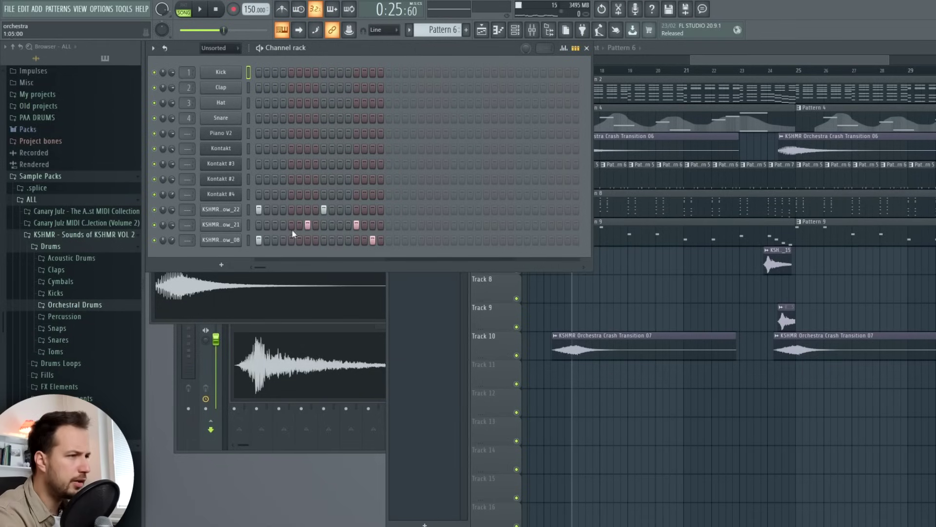
Add a KSHMR Low 08 drum hit on step 9 of Pattern 6 and play the arrangement from about bar 18.
key(F5)
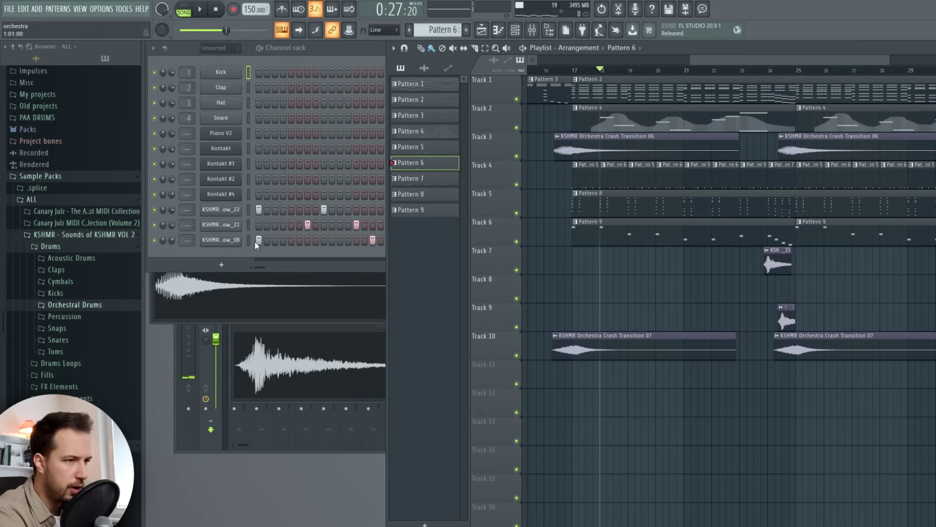
click(324, 240)
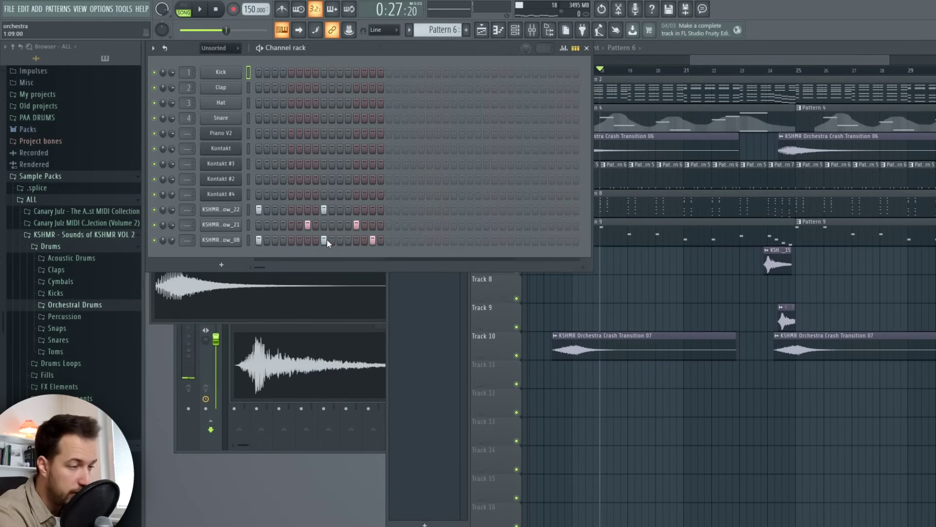
key(space)
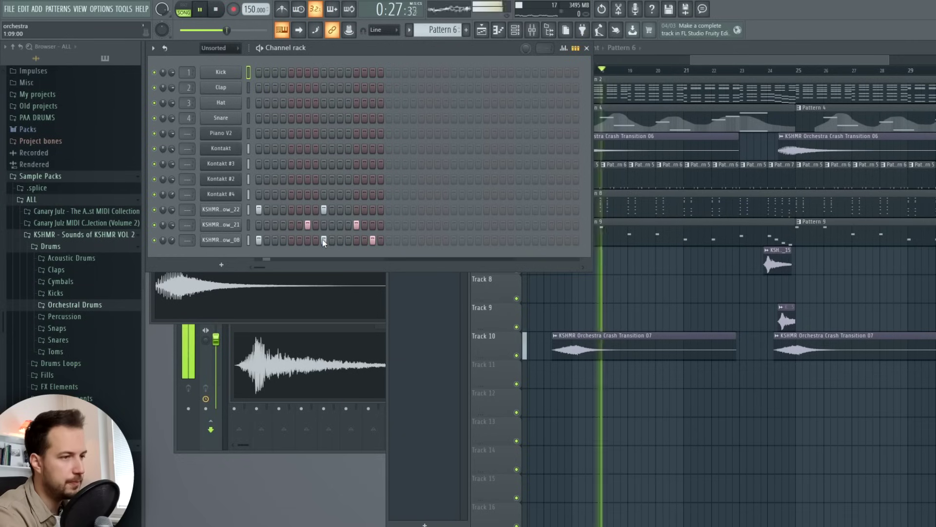
key(F5)
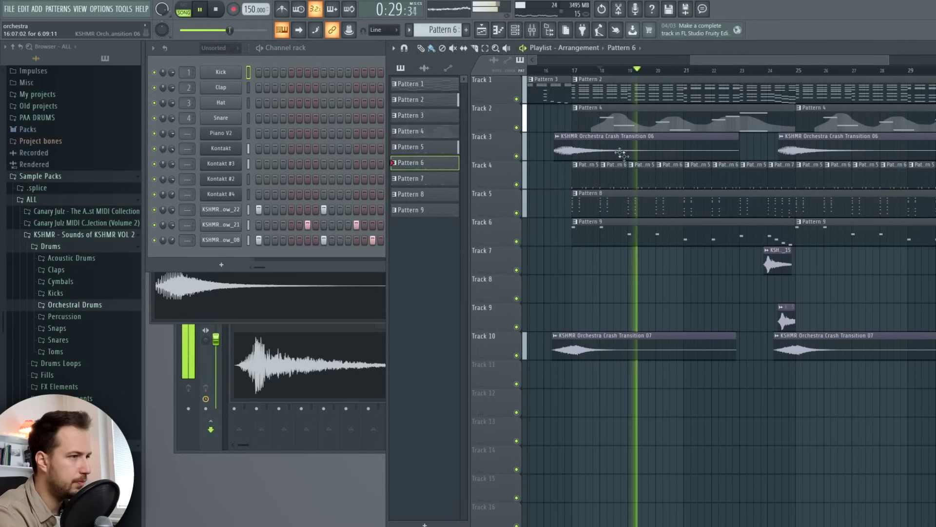
key(space)
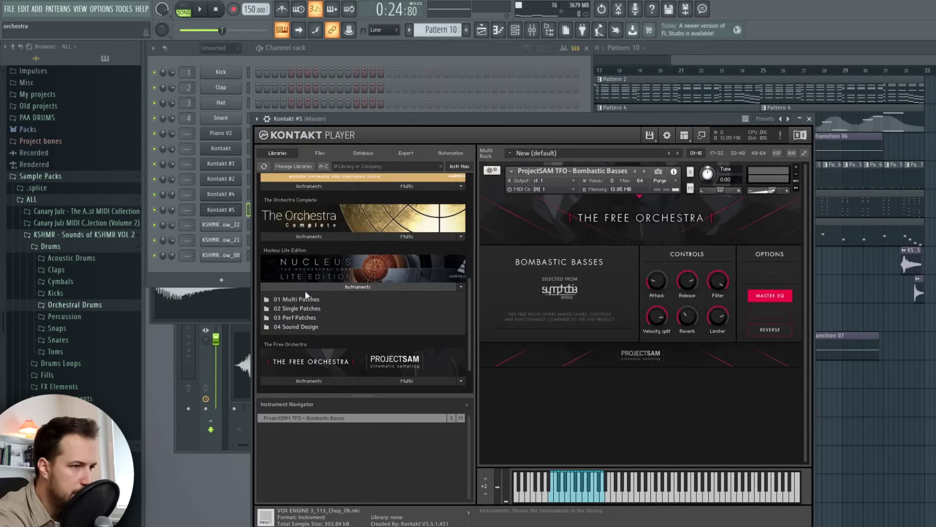
Choose The Orchestra Essentials' STRINGS Full Tremolo preset for Kontakt #5 and play its pattern.
click(308, 300)
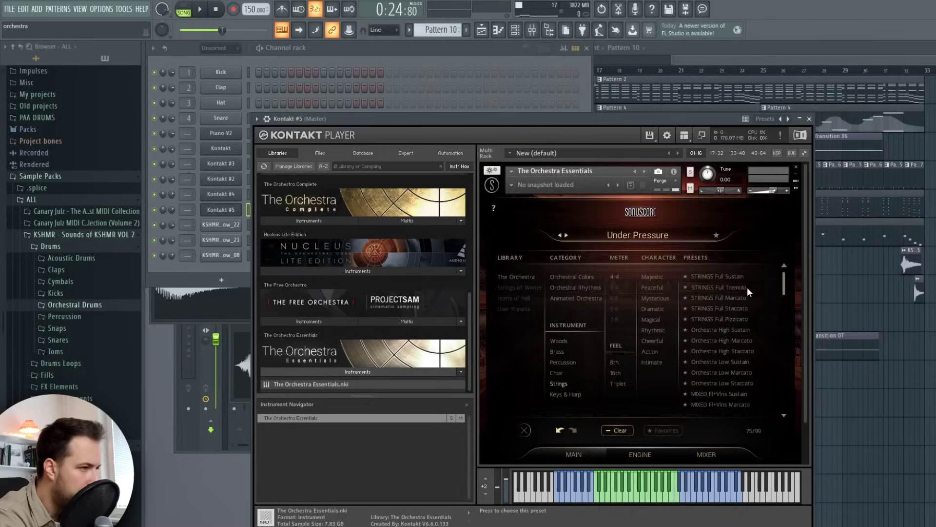
click(747, 287)
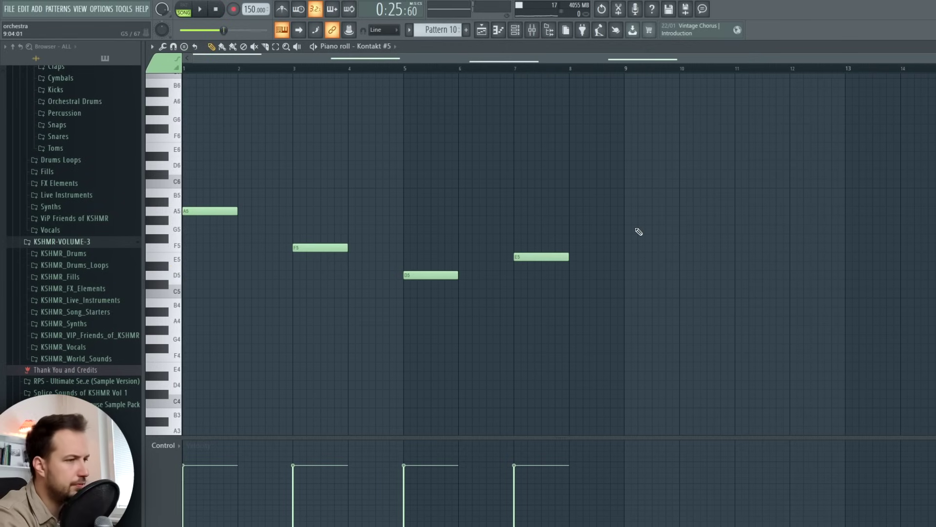
key(space)
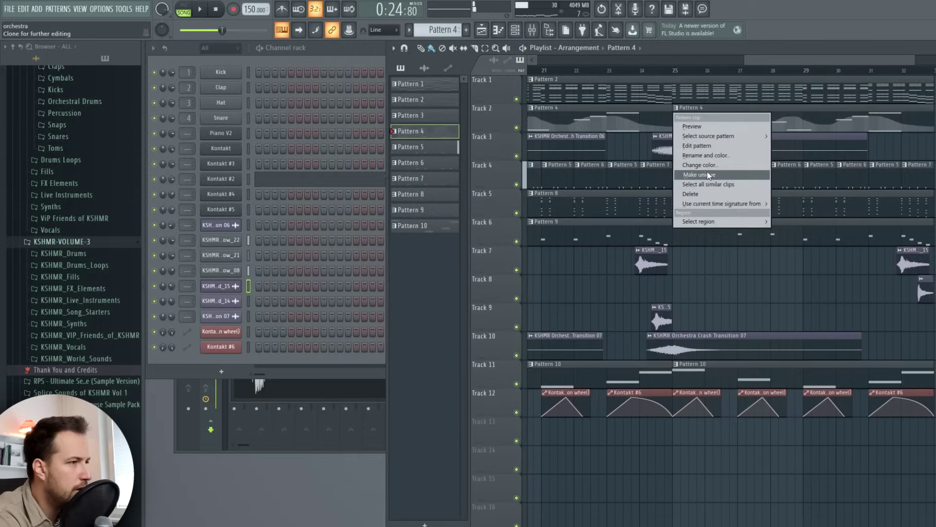
Make the Pattern 4 clip at bar 25 unique, and lengthen its bar 4 F5 note to match the F4 below.
click(707, 173)
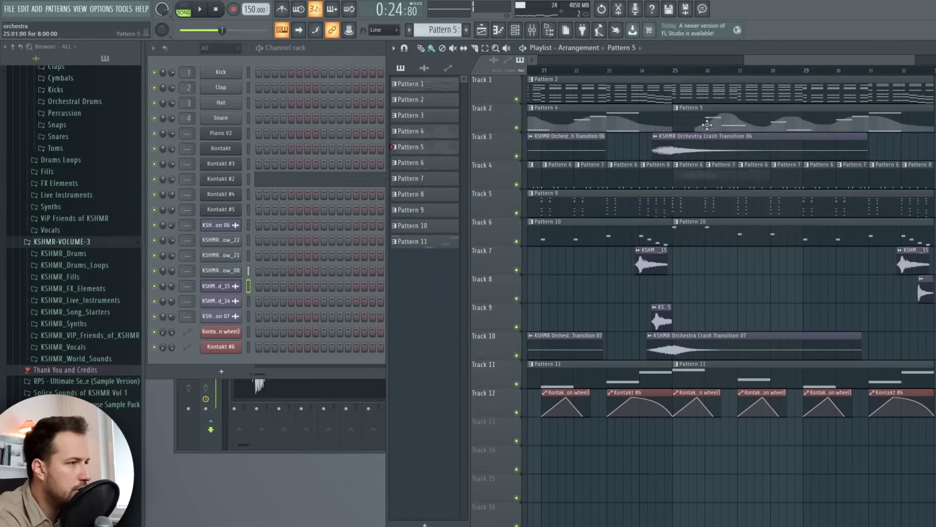
click(346, 179)
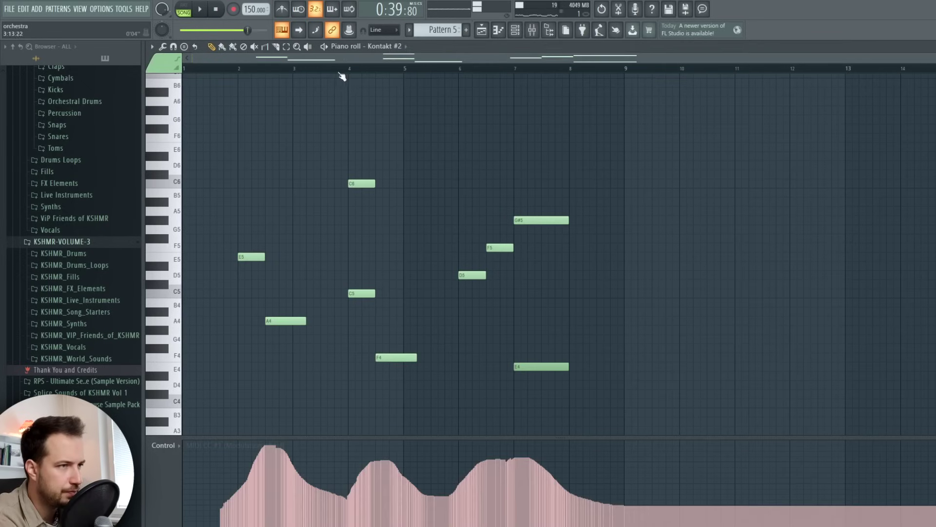
key(space)
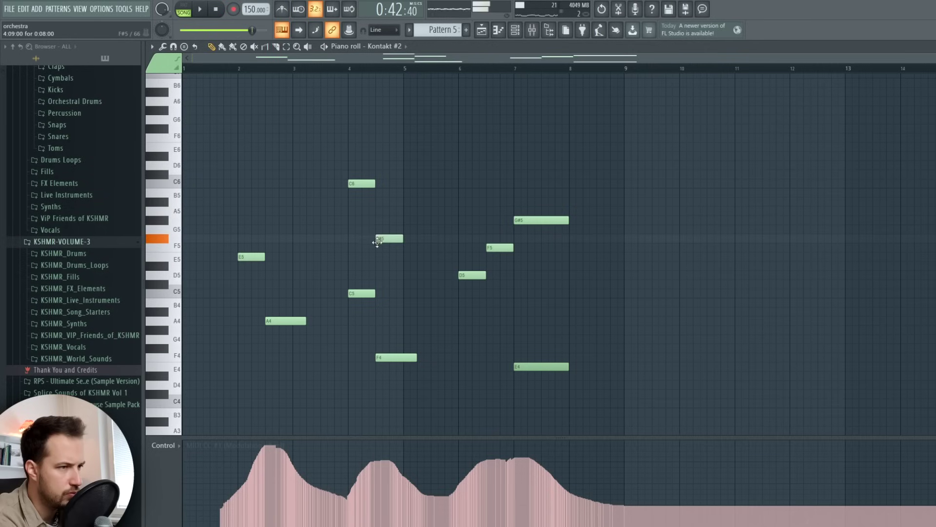
key(space)
drag(403, 248, 416, 249)
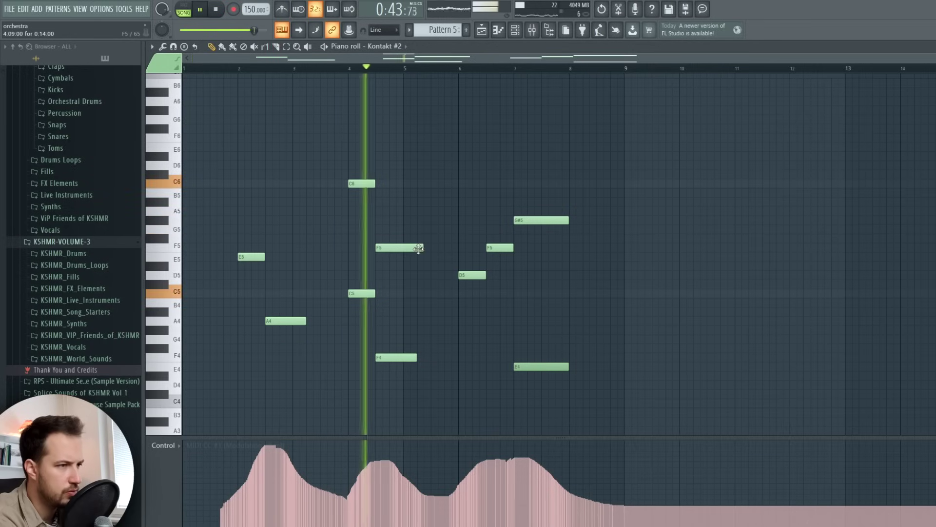
Select the C6 and F5 notes in bar 4 and switch the control lane to Note release.
drag(422, 144, 345, 259)
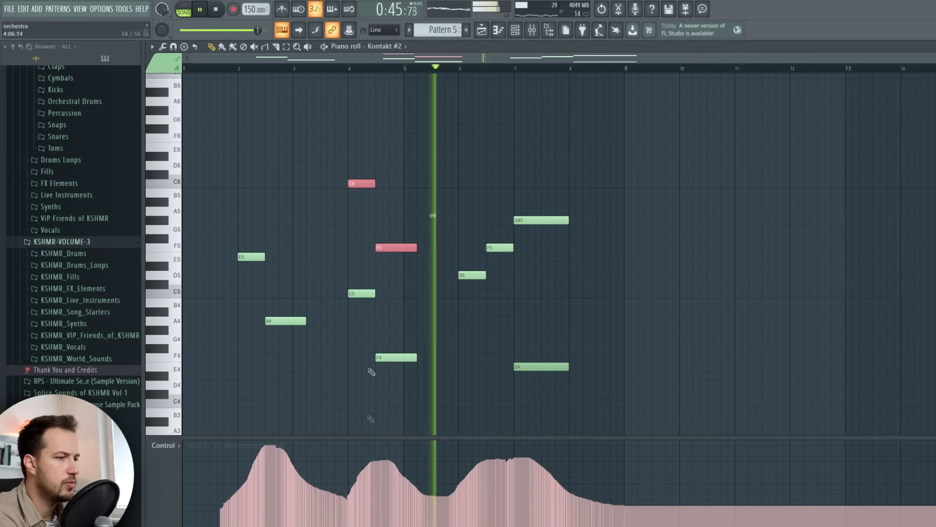
click(164, 445)
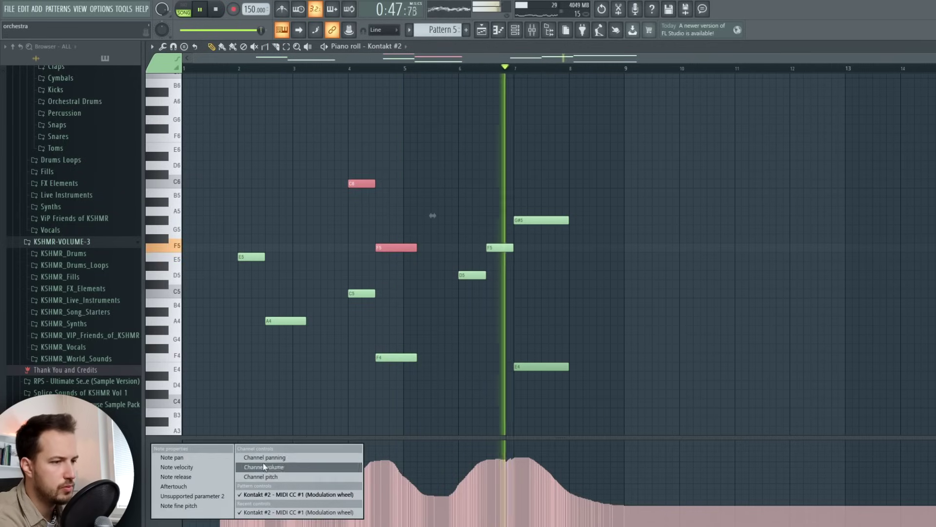
click(204, 476)
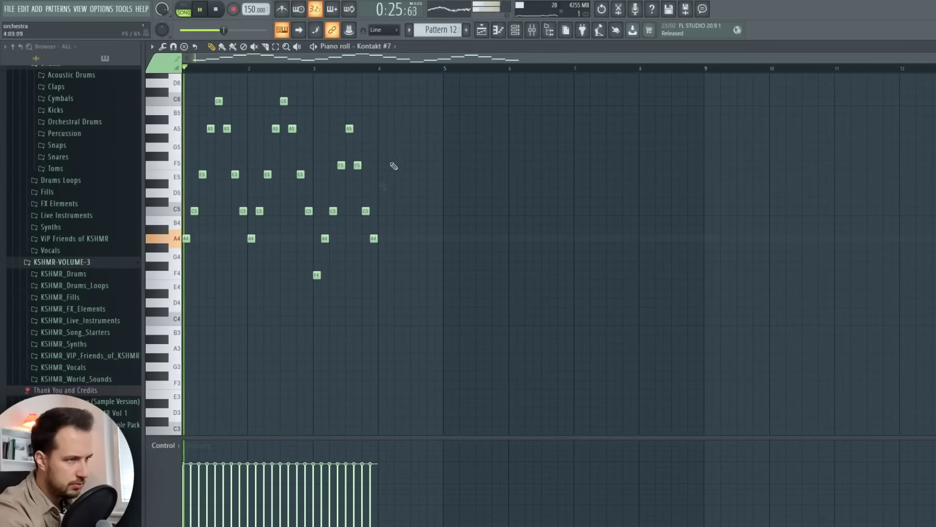
Duplicate the Kontakt #7 arpeggio notes of bar 3 into bar 4 and clear the selection.
drag(401, 96, 316, 299)
key(ctrl+b)
ctrl+click(439, 295)
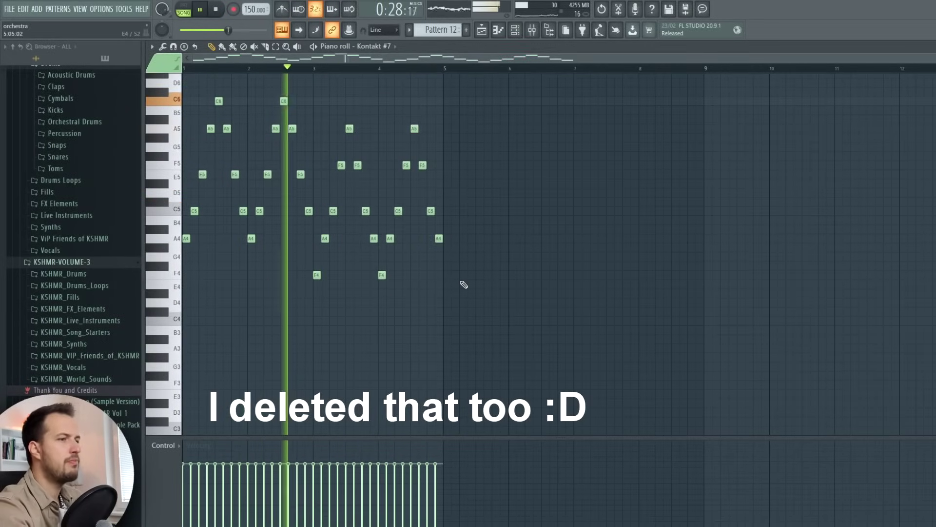
scroll(486, 268, up, 3)
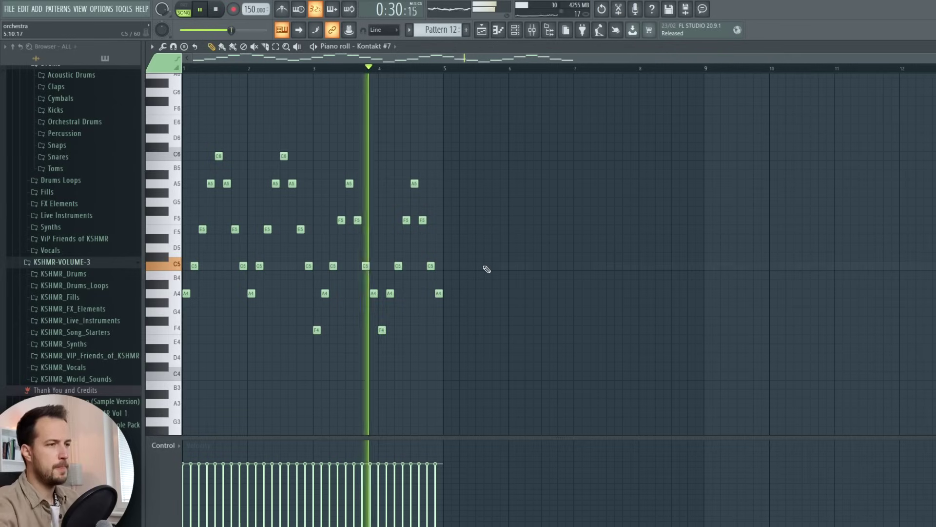
Clone the Kontakt #7 channel and load 01 Nucleus LE - Strings - Full Ens into Kontakt #8.
key(space)
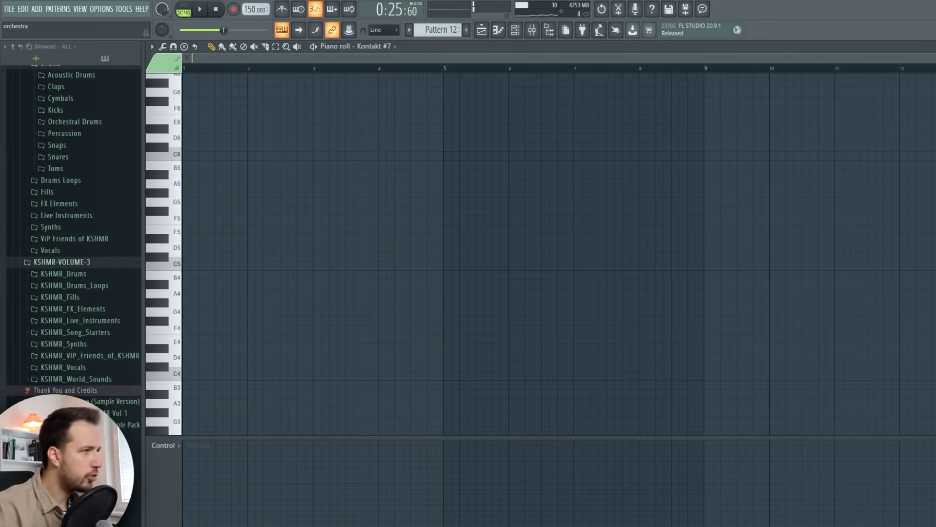
key(Escape)
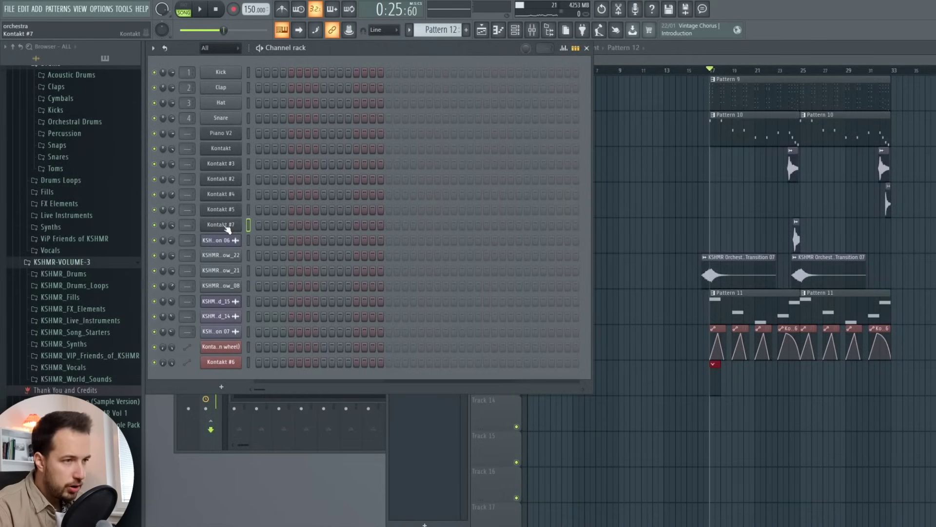
right_click(229, 226)
click(282, 313)
scroll(336, 321, down, 4)
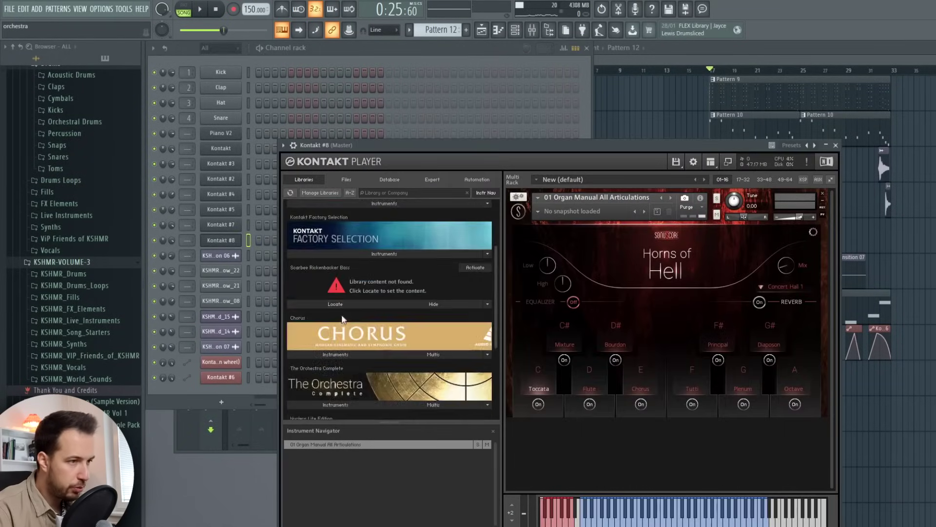
scroll(331, 317, down, 1)
key(Escape)
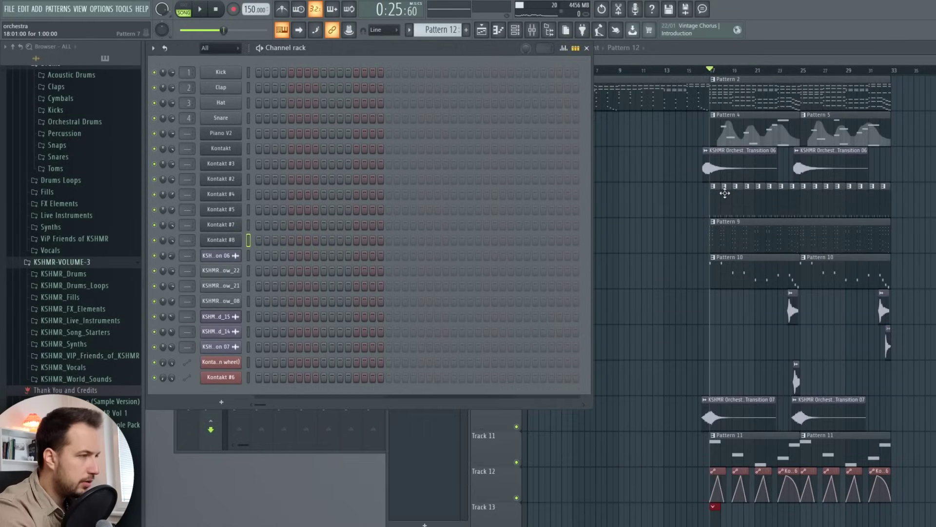
Copy the chord hits that start every second bar of Kontakt's Pattern 2 into Kontakt #8 in Pattern 12.
click(731, 98)
click(329, 152)
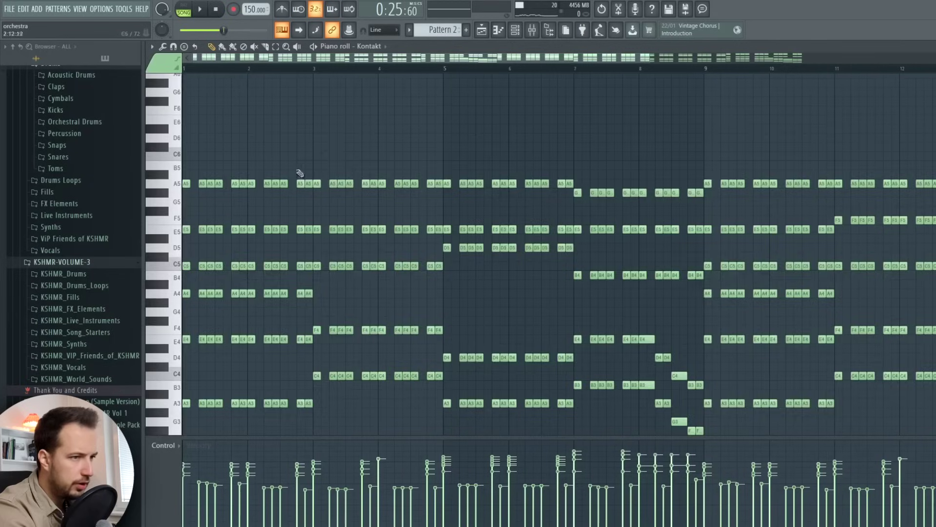
drag(162, 298, 149, 408)
drag(324, 135, 316, 373)
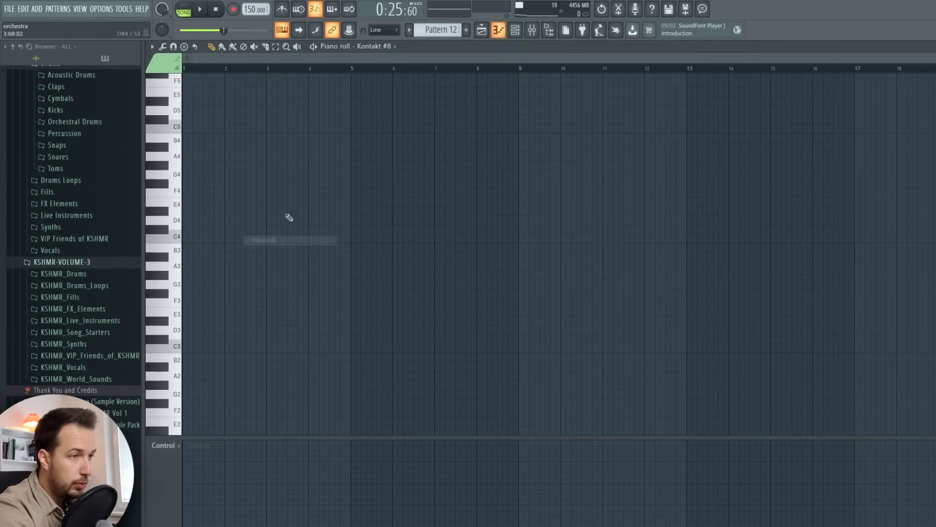
key(ctrl+v)
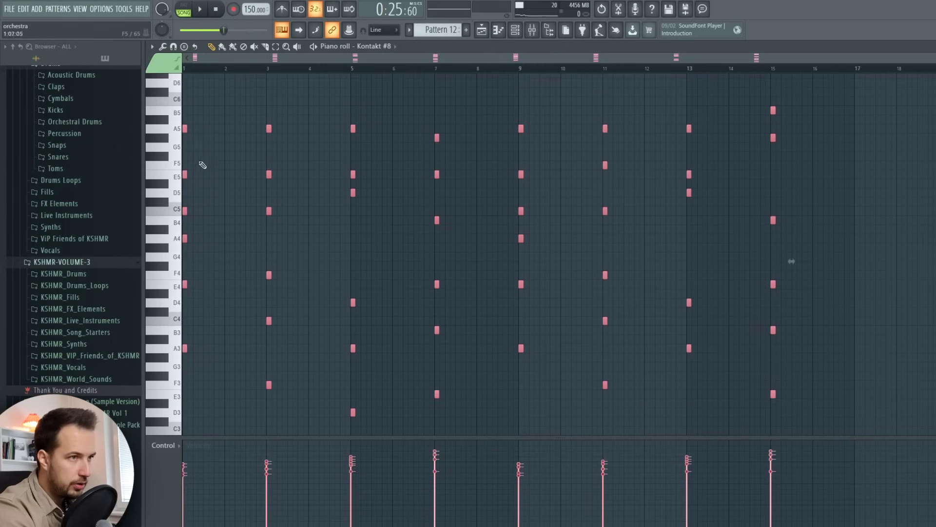
Lengthen the pasted Kontakt #8 chords to two bars each while playing Pattern 12, and clear the note selection.
click(190, 10)
key(space)
drag(188, 127, 264, 130)
scroll(348, 137, up, 3)
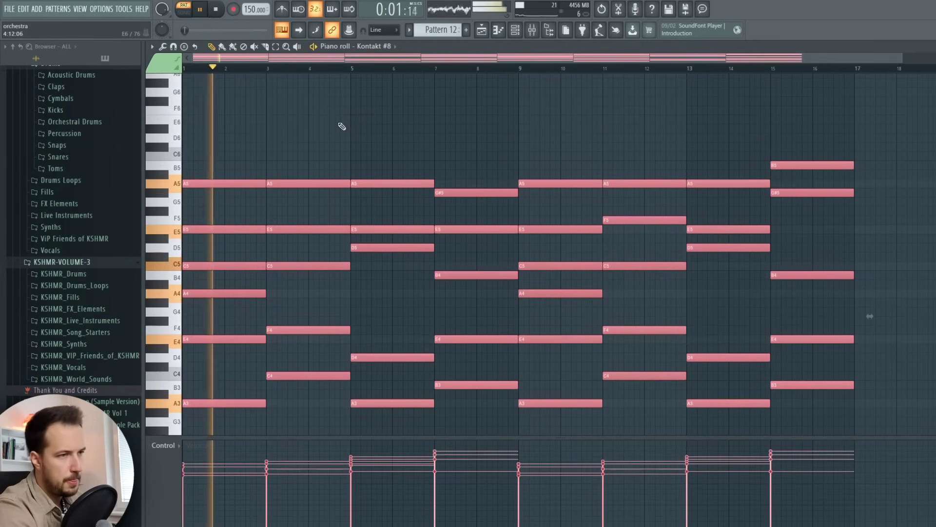
key(ctrl+d)
scroll(342, 122, down, 3)
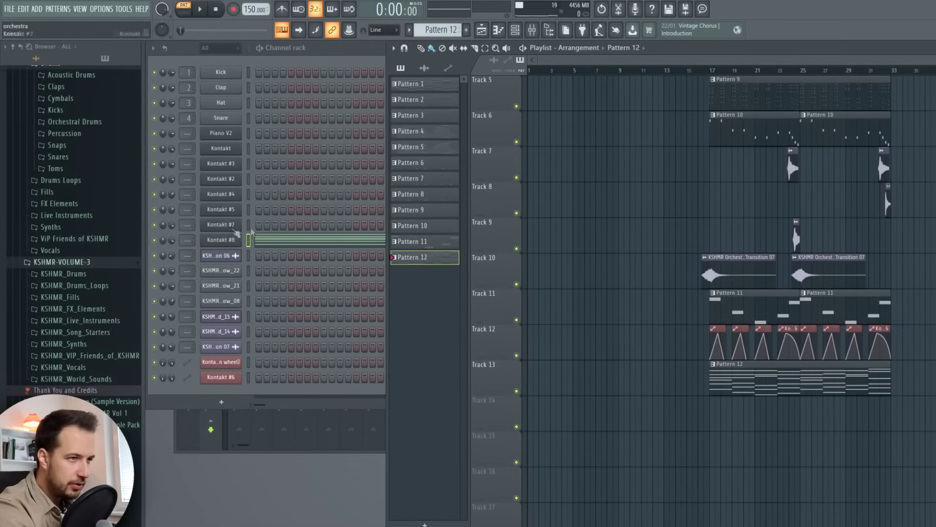
Create editable events for Kontakt #8's Dynamics parameter, and close the event editor and the Kontakt window.
click(229, 239)
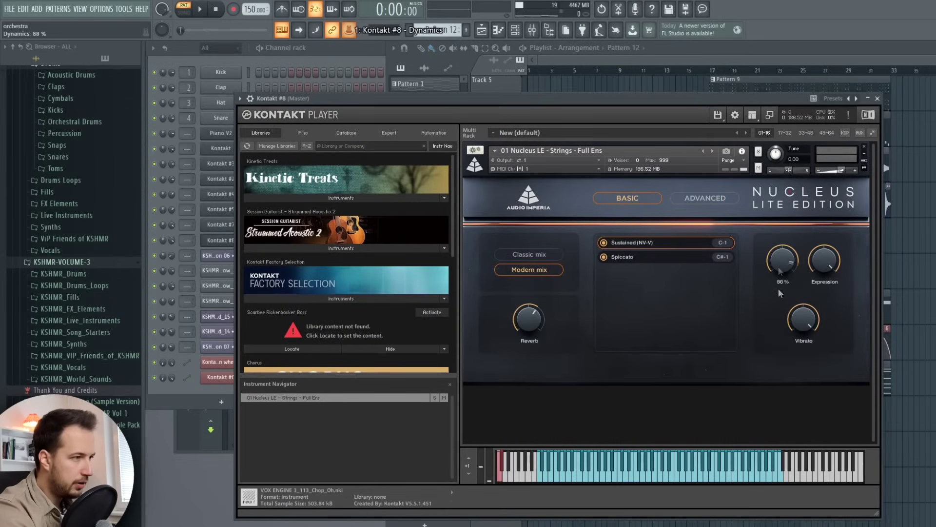
right_click(350, 31)
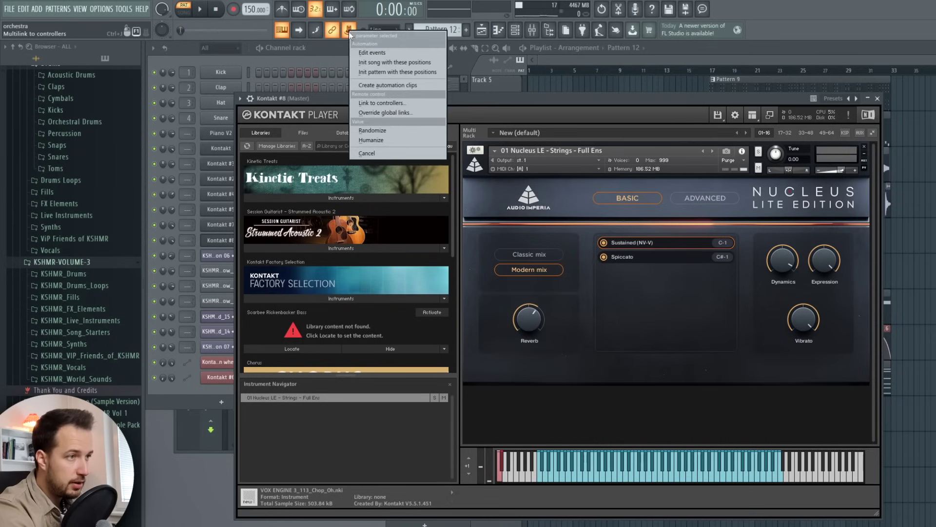
click(394, 54)
click(915, 98)
click(877, 99)
Show Kontakt #8 - Dynamics in the piano roll's control lane, draw a swelling curve under bars 1 to 16, and play it.
click(280, 237)
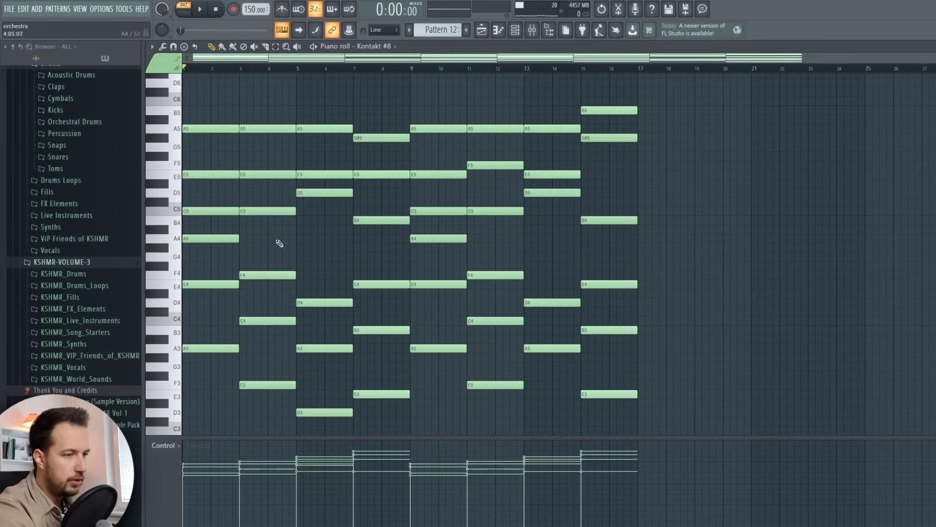
click(163, 445)
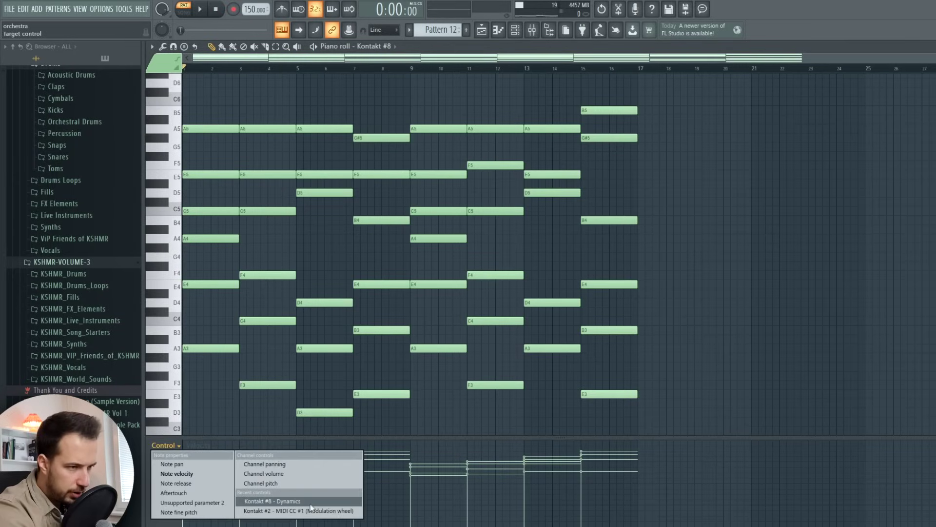
click(289, 500)
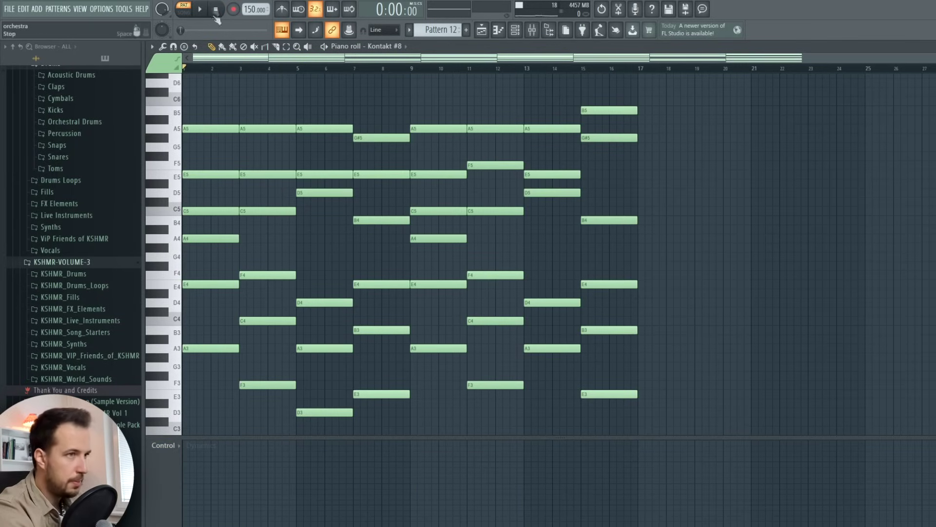
mouse_move(187, 514)
mouse_down()
mouse_move(257, 492)
mouse_move(333, 488)
mouse_move(427, 494)
mouse_move(495, 480)
mouse_move(639, 492)
mouse_up()
key(space)
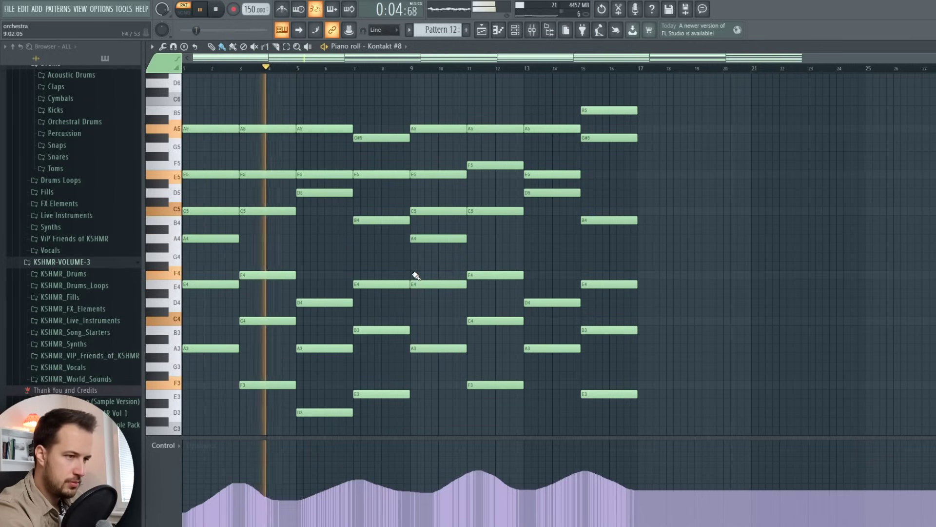
scroll(414, 272, down, 2)
key(space)
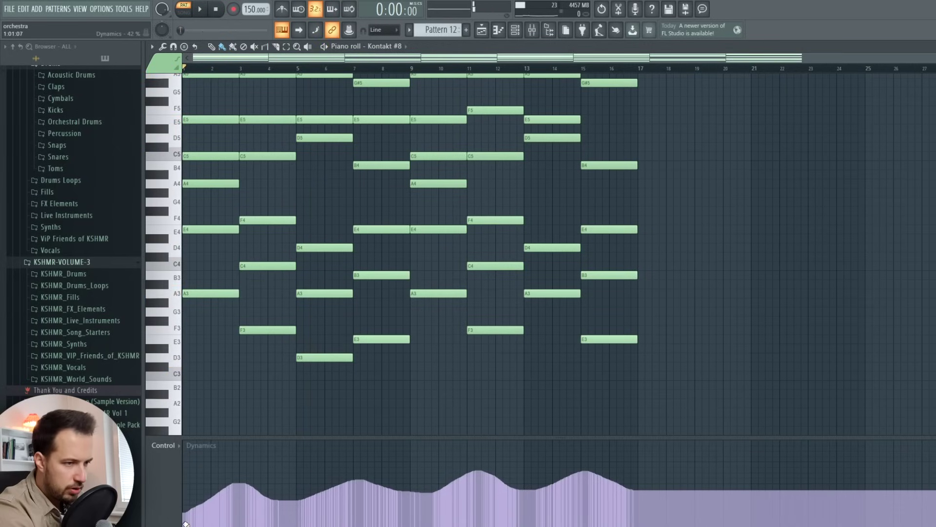
Redraw the Kontakt #8 Dynamics curve with lower levels and deeper dips between swells, and listen to Pattern 12 within the song.
drag(204, 521, 316, 524)
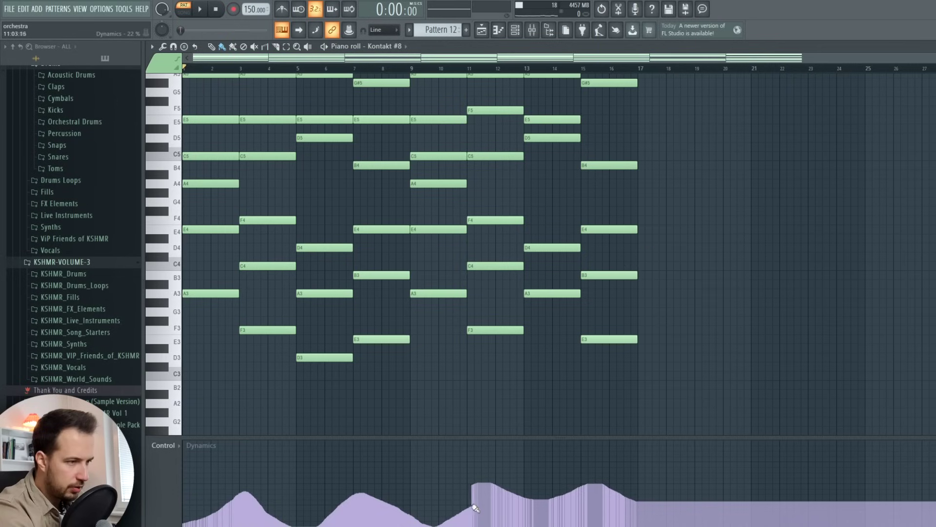
key(space)
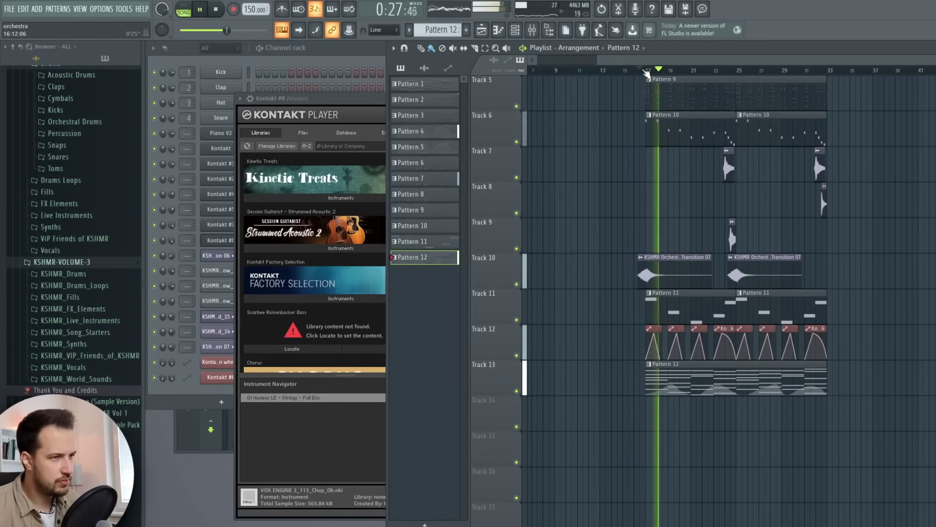
click(358, 114)
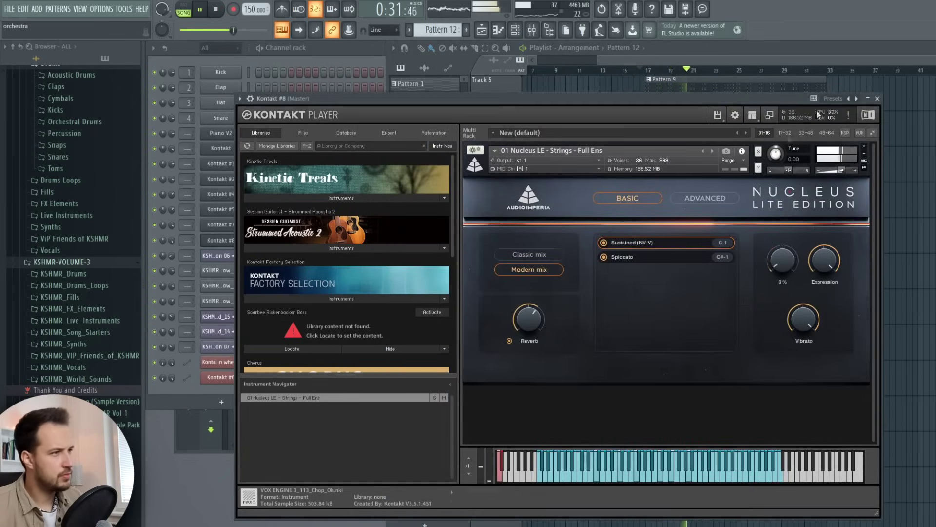
click(878, 98)
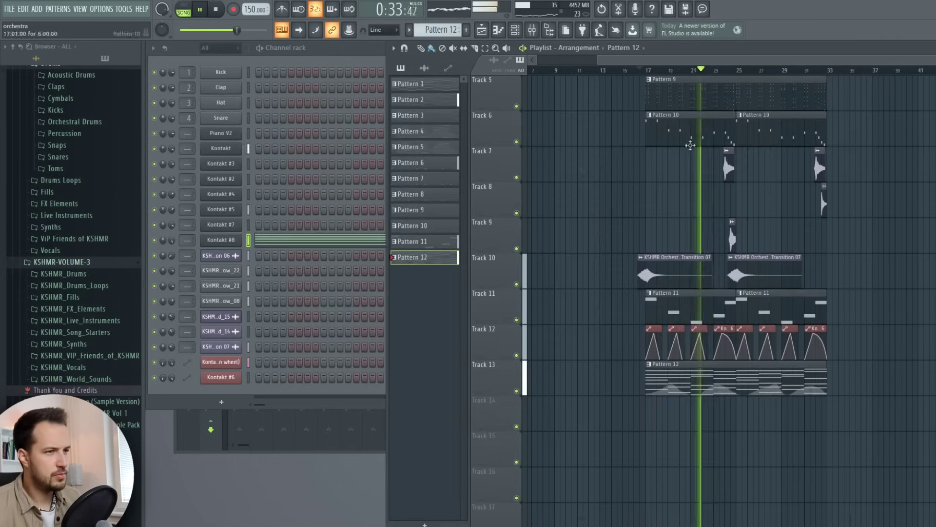
click(168, 240)
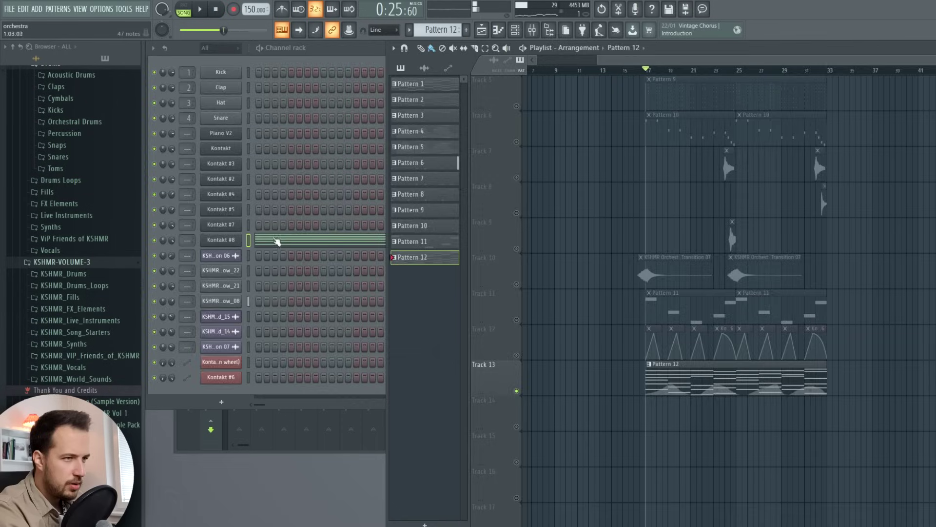
Reopen Kontakt #8's notes in Pattern 12 with the Kontakt #8 - Dynamics control lane.
click(273, 239)
click(183, 444)
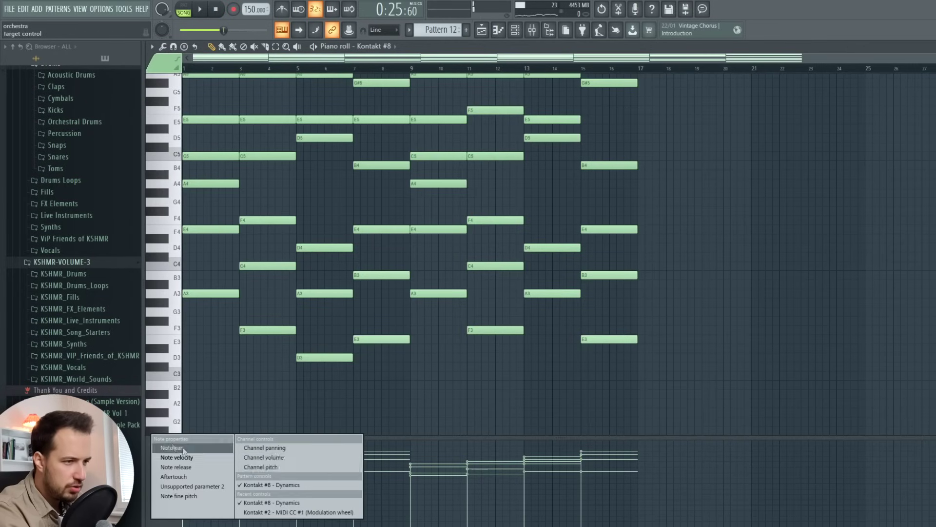
click(286, 485)
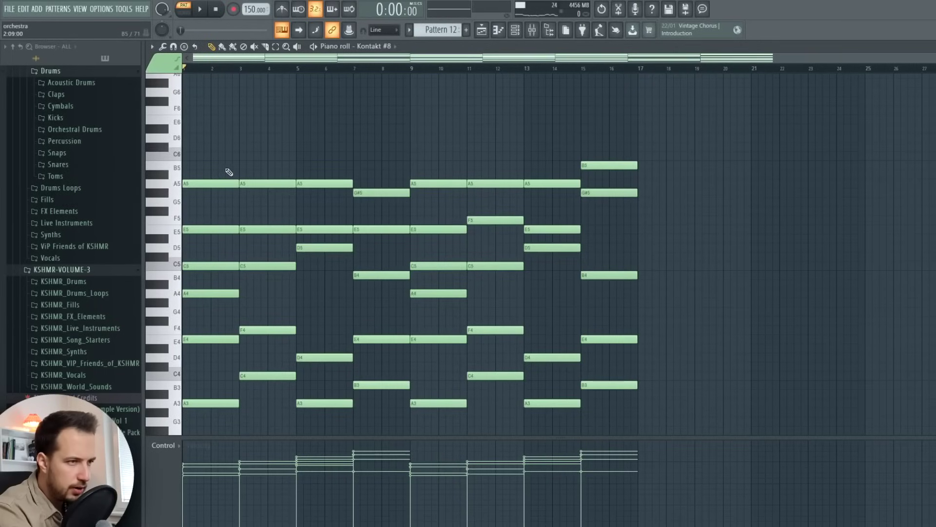
Delete the highest note of every Kontakt #8 chord in Pattern 12 and play the pattern.
scroll(227, 173, down, 2)
scroll(224, 172, down, 4)
scroll(223, 172, up, 6)
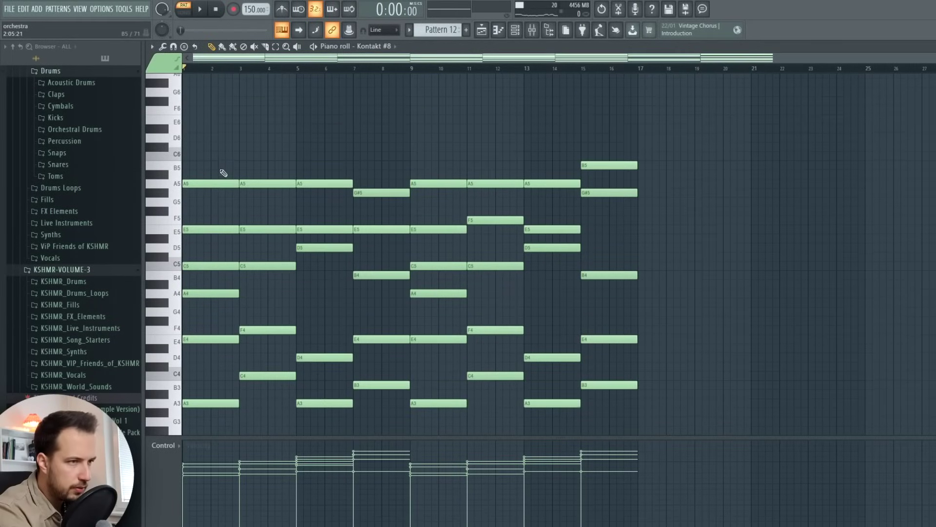
drag(214, 176, 589, 176)
key(Delete)
key(space)
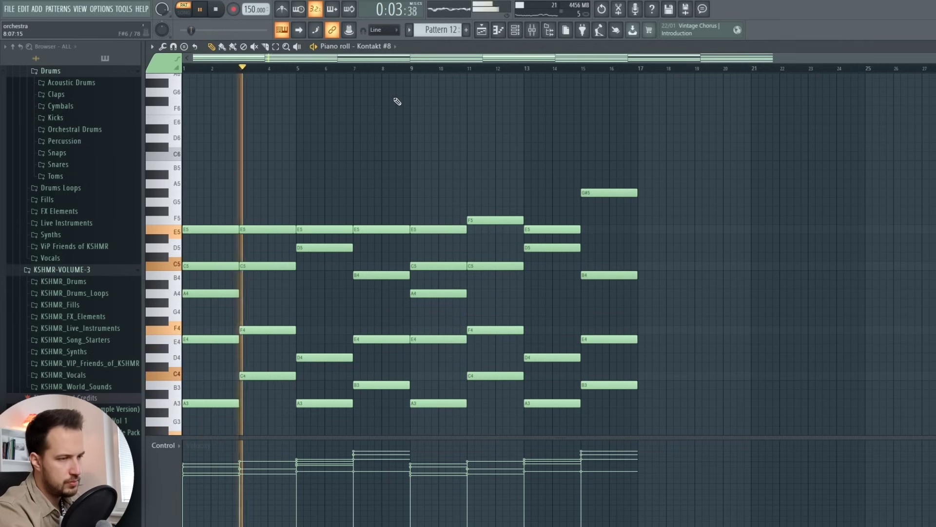
scroll(397, 102, down, 4)
scroll(397, 102, down, 4)
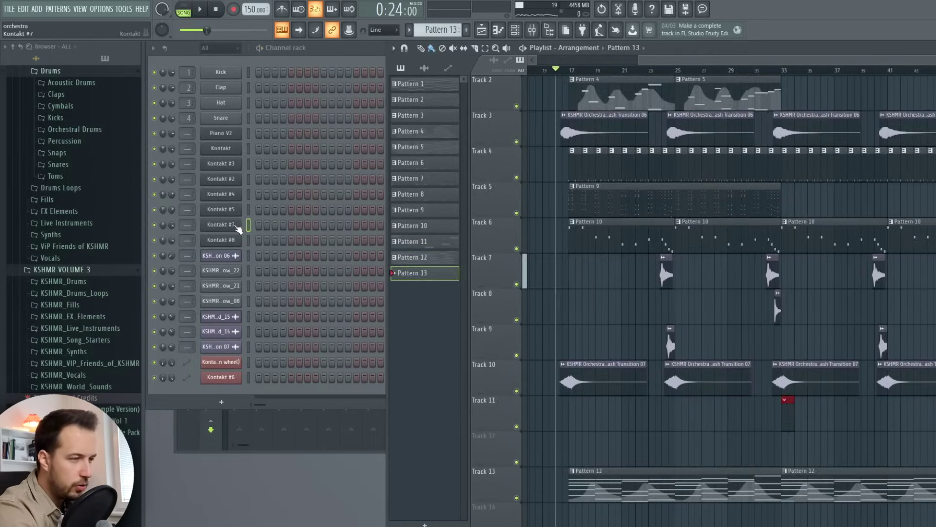
Enter a four-bar rising and falling A5-C6-E6-A6-C7 arpeggio for Kontakt #7 in Pattern 13, and play it in the song.
right_click(238, 229)
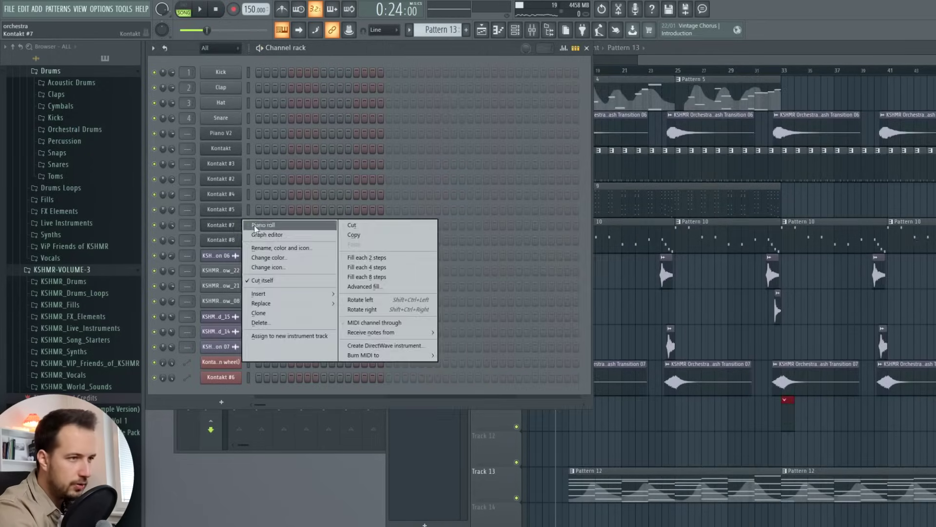
click(254, 225)
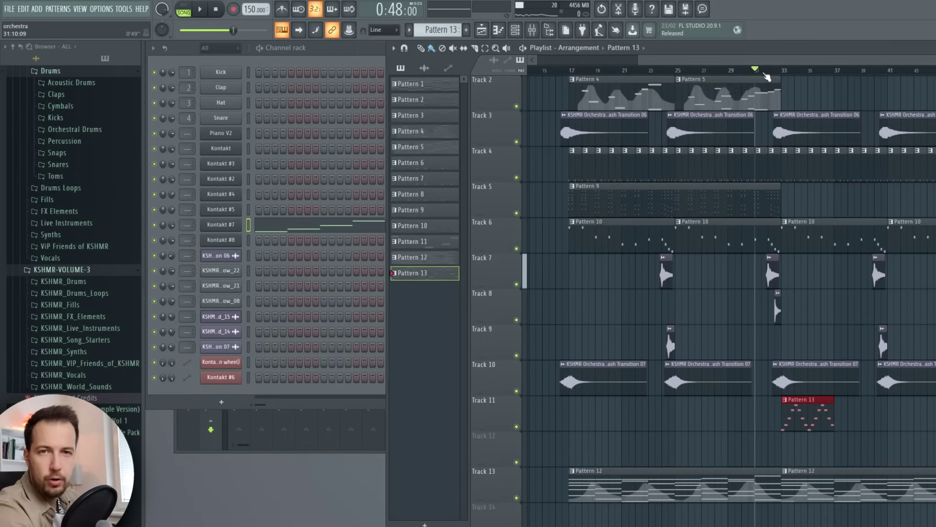
key(space)
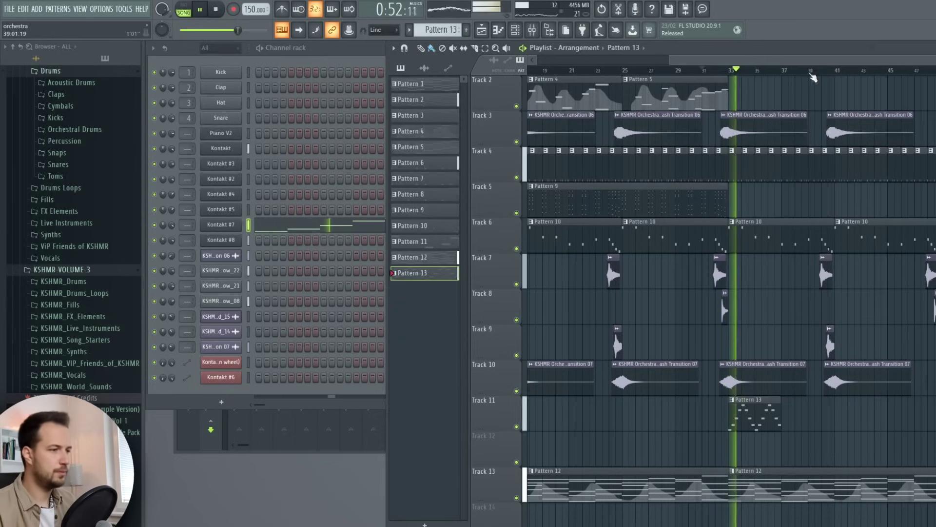
key(space)
Compress the Pattern 13 arpeggio to half its length, duplicate it to fill four bars, and listen to it in the song.
click(355, 228)
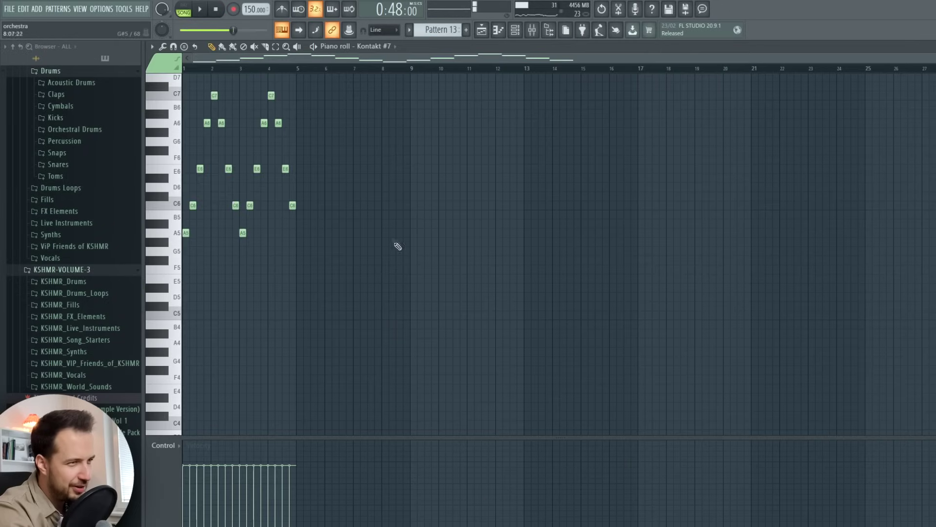
key(ctrl+a)
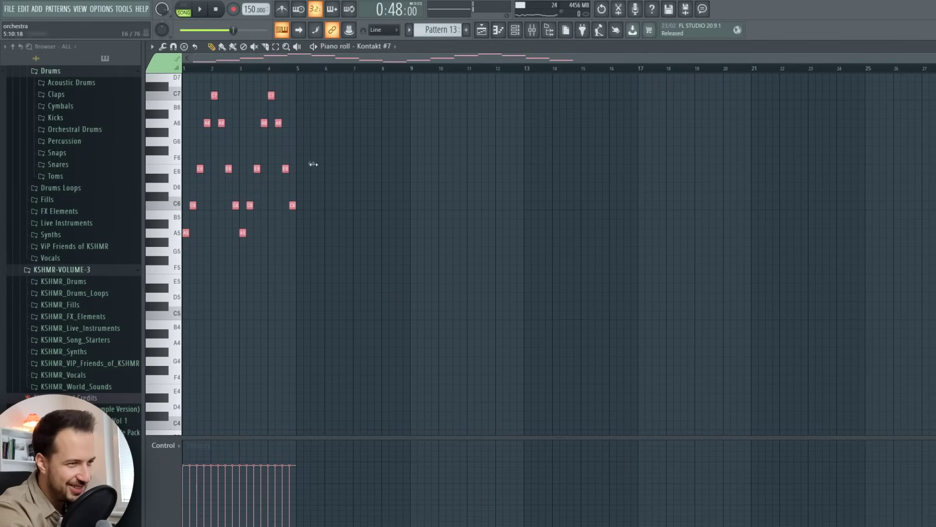
drag(313, 164, 269, 166)
key(ctrl+b)
key(space)
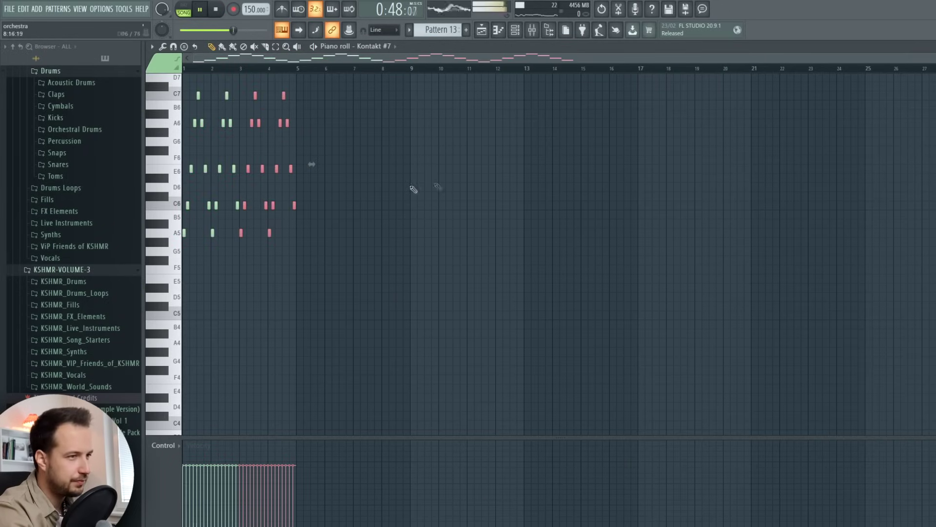
key(Escape)
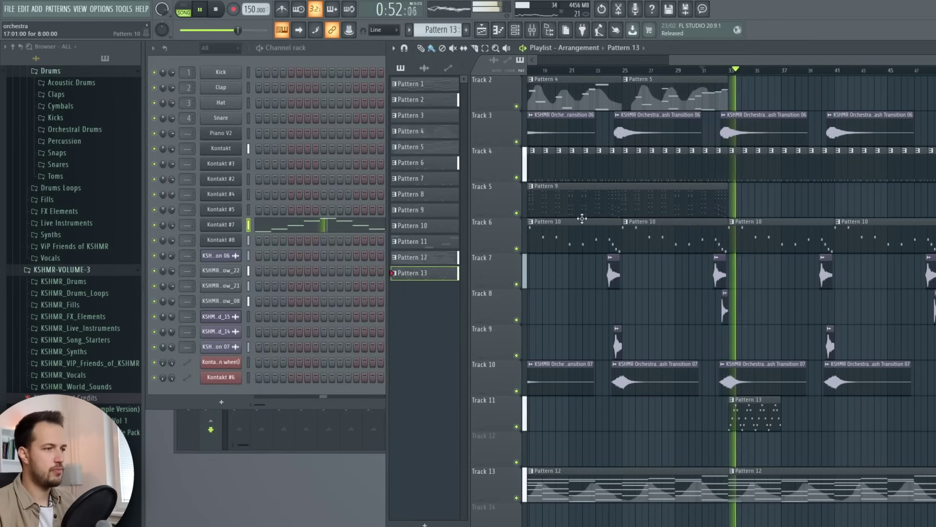
scroll(807, 260, up, 1)
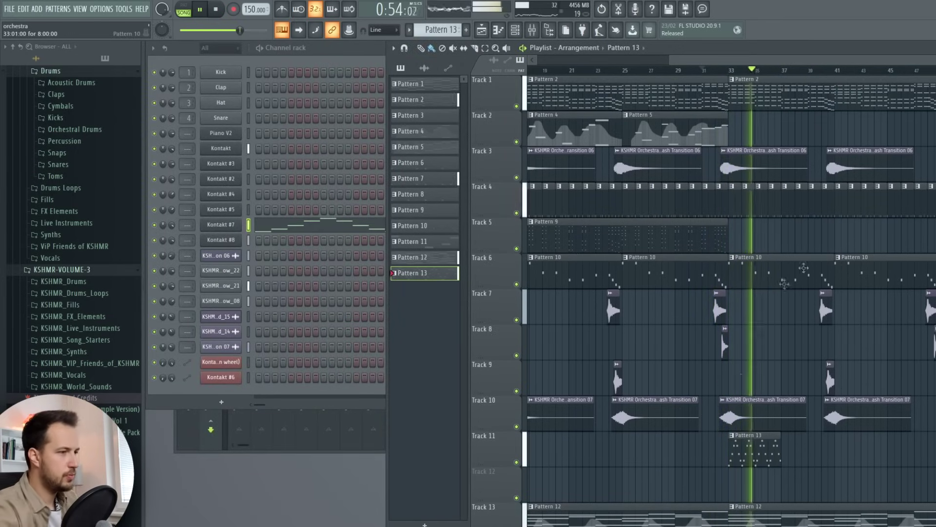
click(746, 454)
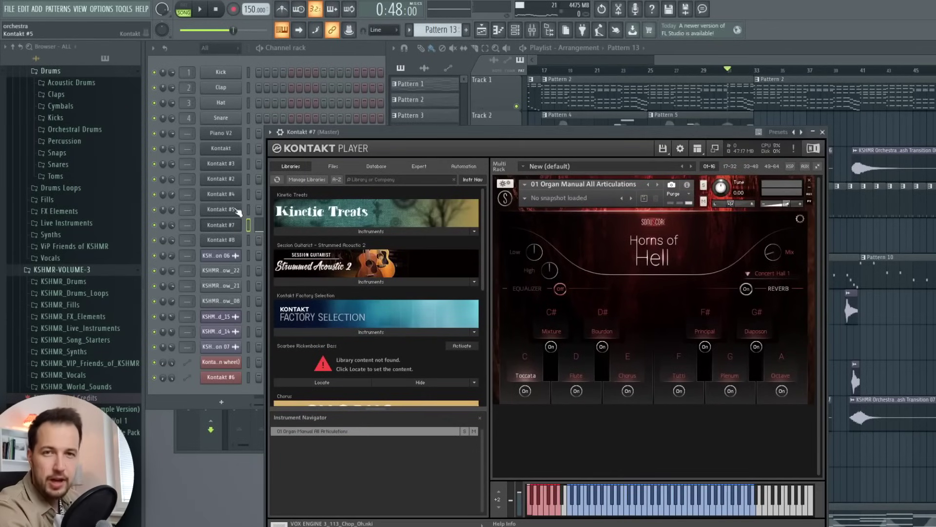
Try the Orchestral Harp and Cembalo instruments from The Orchestra Complete on Kontakt #7's arpeggio.
scroll(343, 289, down, 5)
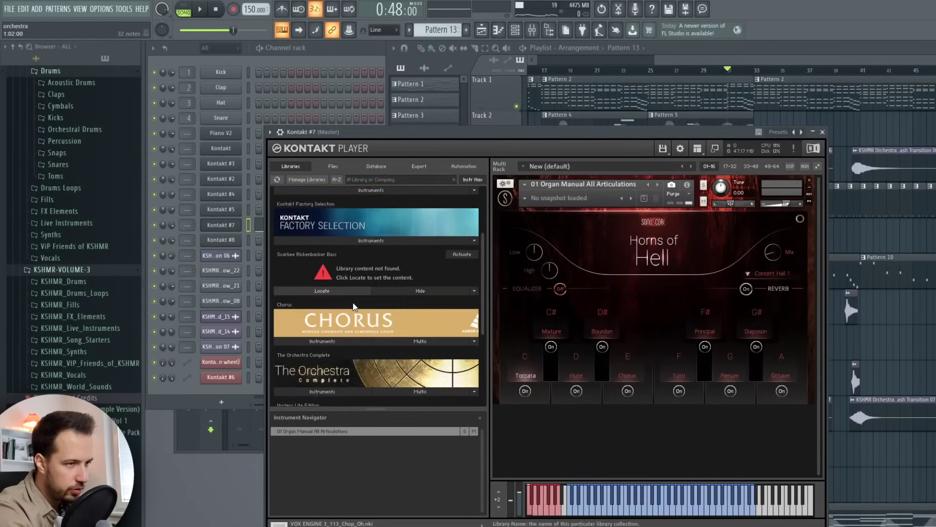
click(324, 278)
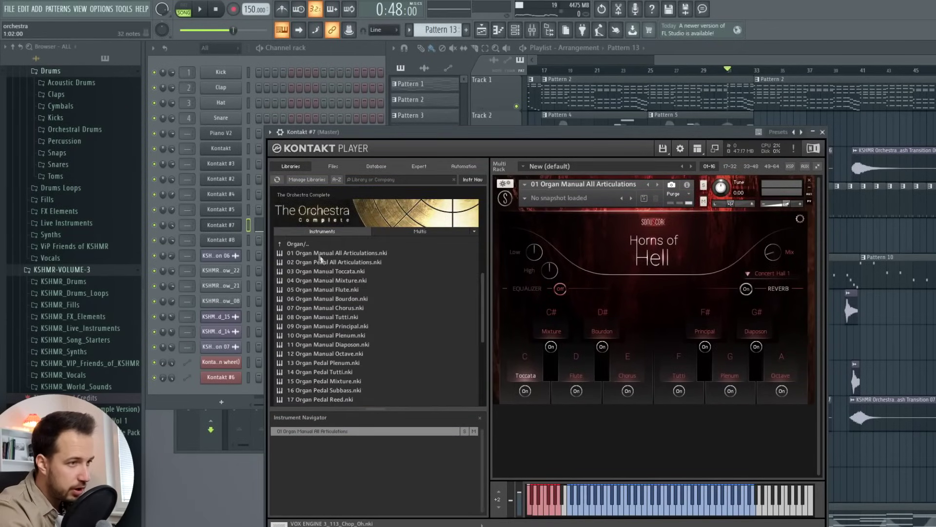
click(298, 244)
drag(562, 185, 563, 184)
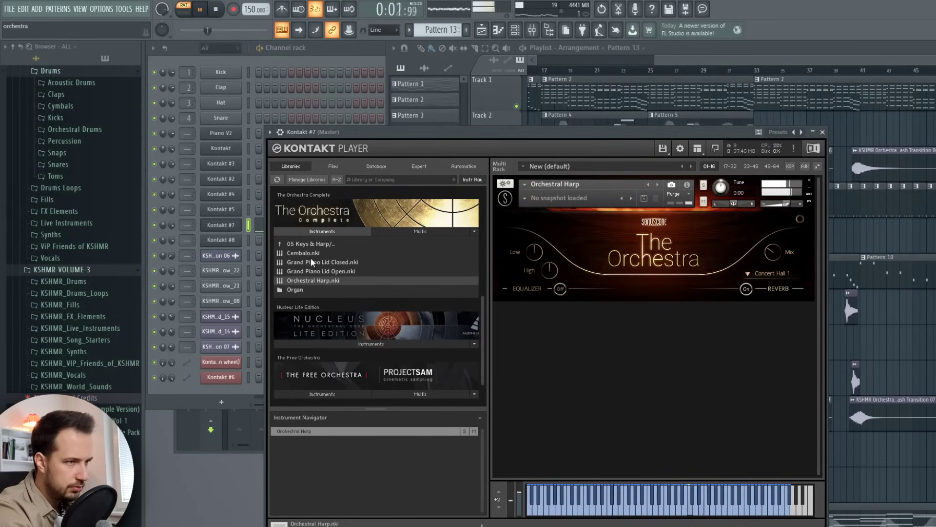
drag(305, 253, 563, 184)
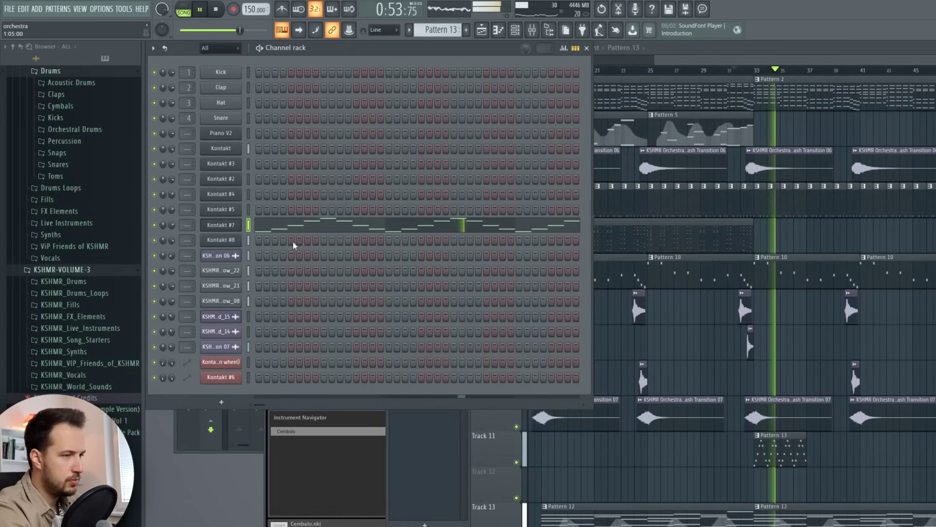
key(space)
Load Grand Piano Lid Open from The Orchestra Complete into Kontakt #7 and listen to the arpeggio in the song.
click(227, 226)
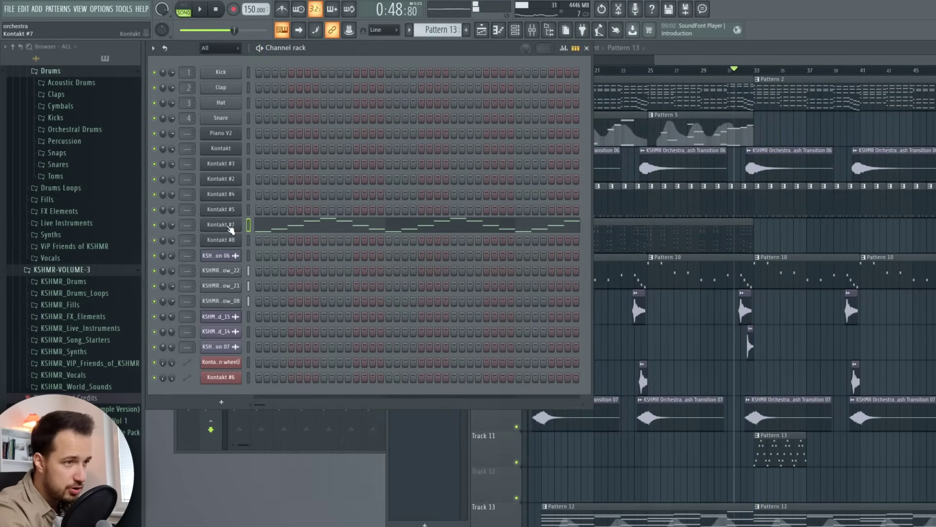
drag(320, 379, 575, 190)
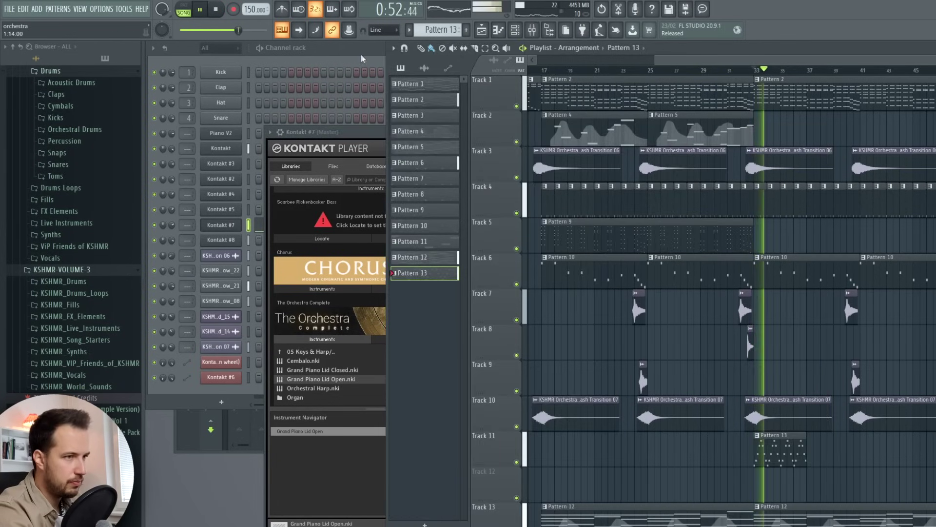
click(169, 248)
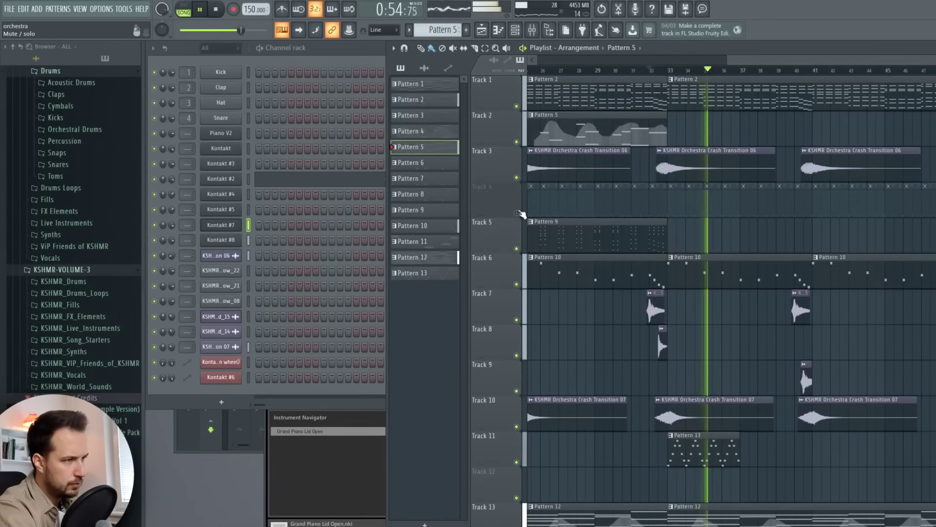
Unmute Track 4 and make its drum clip at bar 33 a unique pattern.
click(517, 213)
key(space)
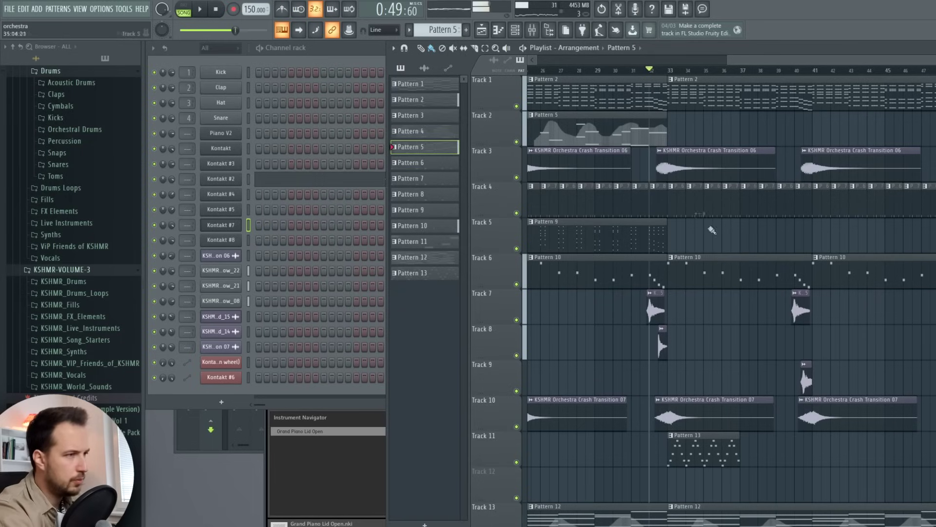
click(672, 188)
click(691, 253)
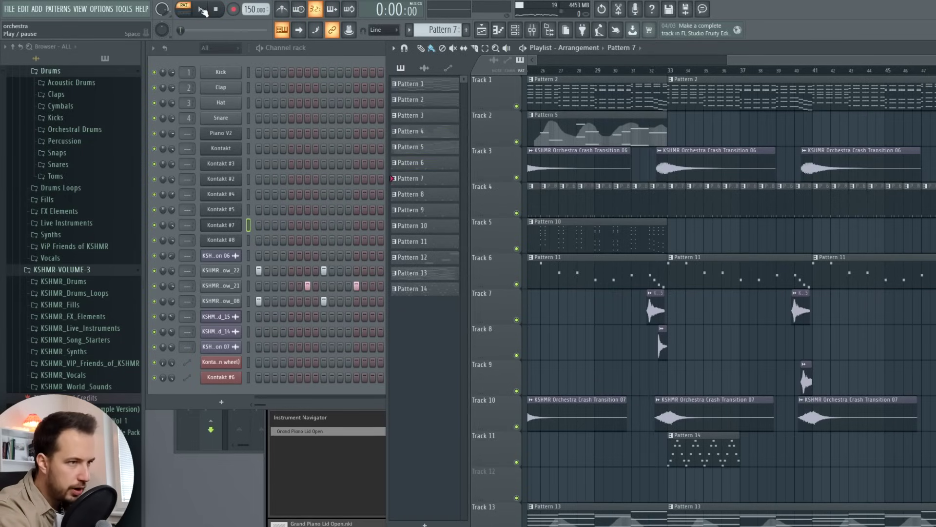
In Pattern 7, remove step 9 from ow_08 and step 7 from ow_21, add a softer ow_08 hit on step 13, and repeat it along Track 4.
click(324, 301)
click(309, 286)
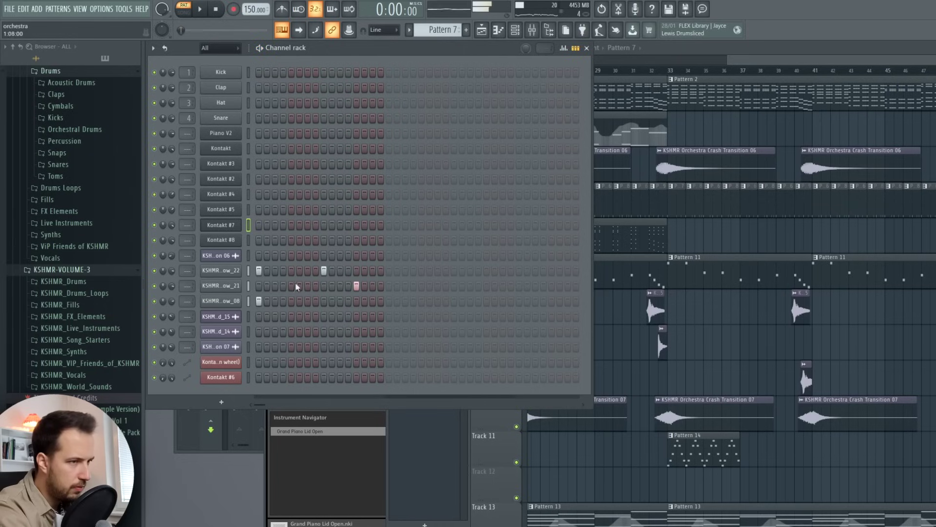
click(248, 301)
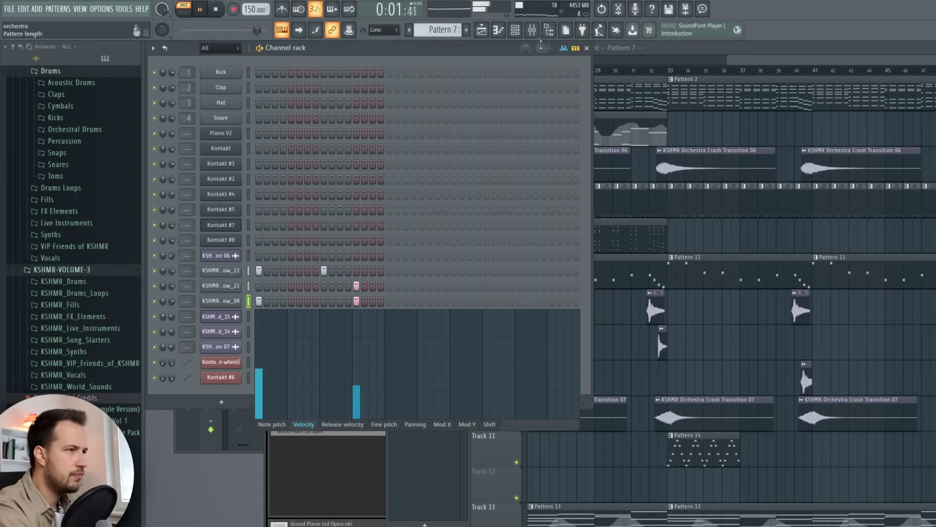
click(564, 48)
right_click(694, 210)
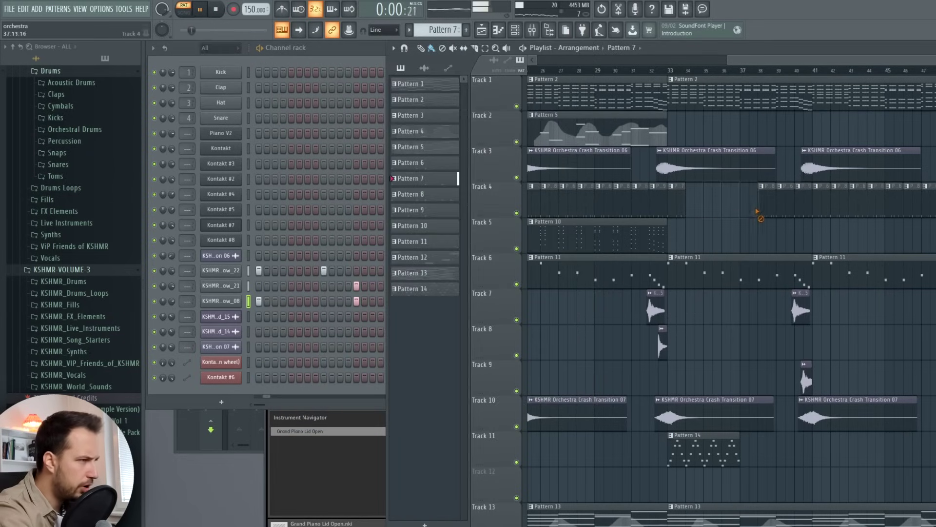
key(space)
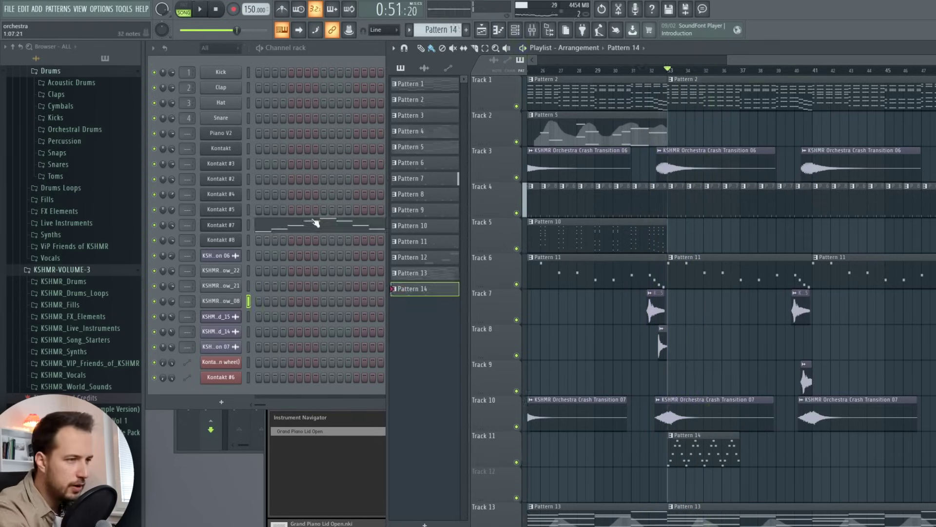
Reopen Kontakt #7's arpeggio in Pattern 14, play it, and lower the first note of bars 3 and 4 to F4.
click(316, 224)
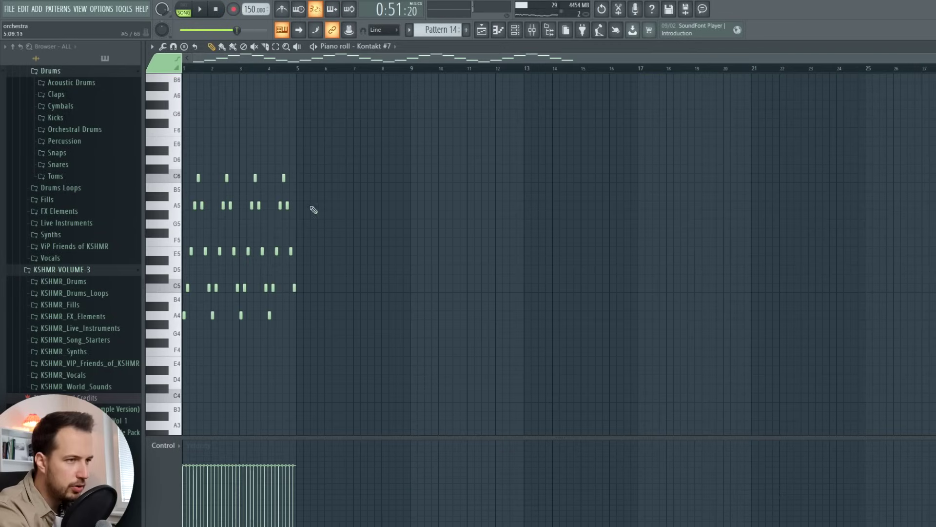
key(space)
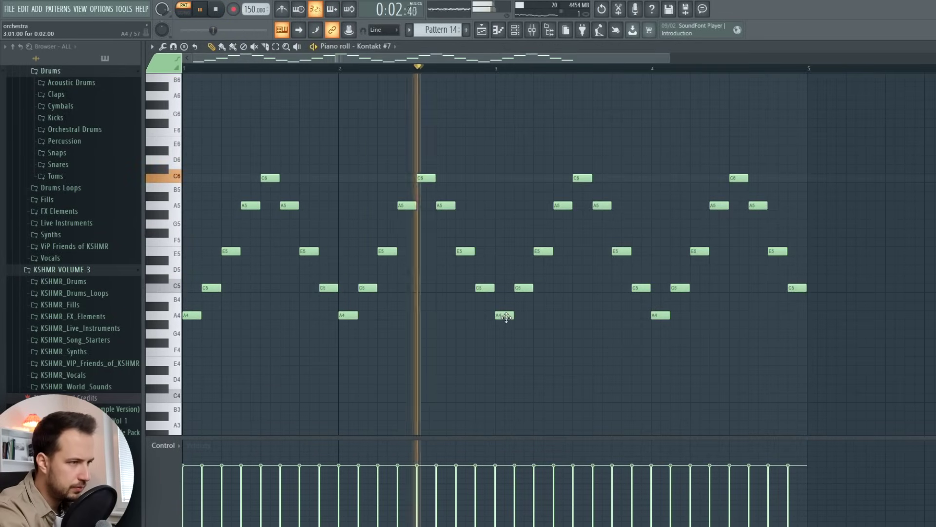
key(space)
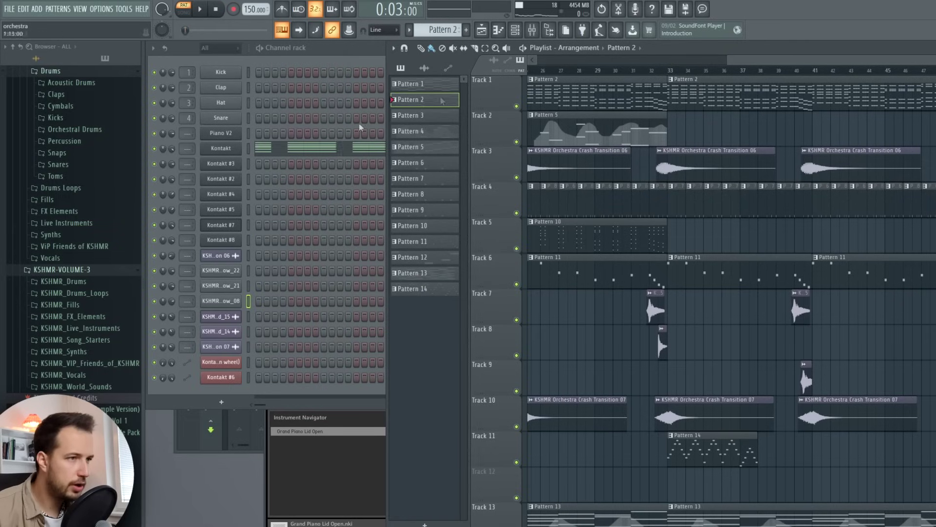
Following Pattern 2's chords, extend Pattern 14 with D4-F4-A4-D5-F5 arpeggios in bars 5 and 6 and an E4-G#4-B4-E5-G#5 arpeggio in bar 7.
click(326, 148)
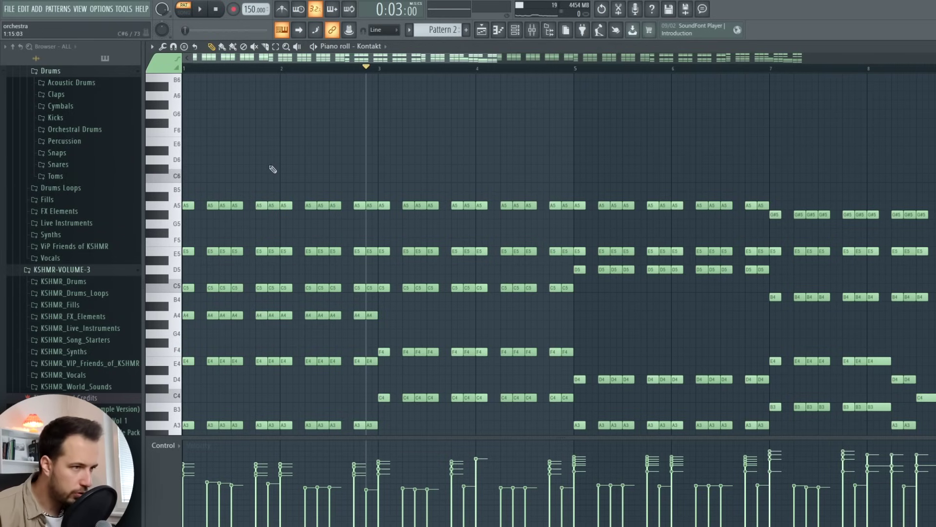
scroll(272, 169, down, 4)
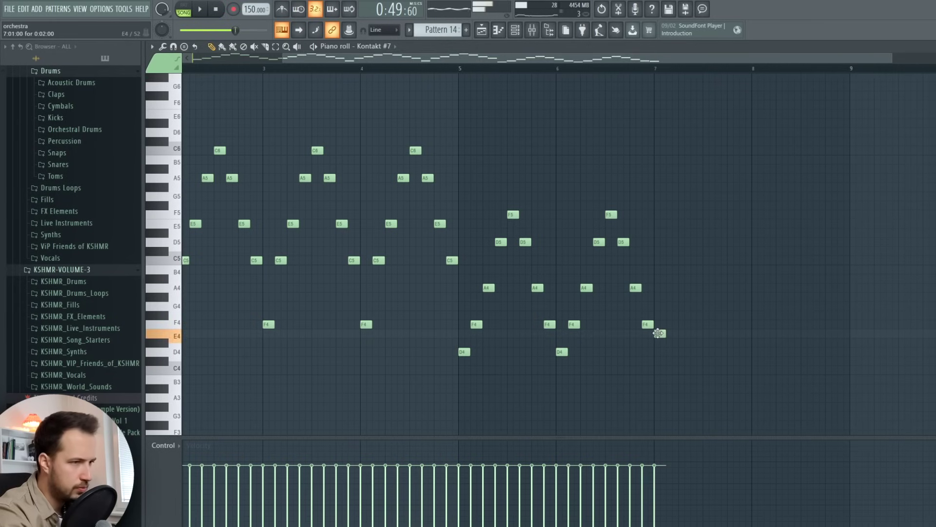
click(671, 296)
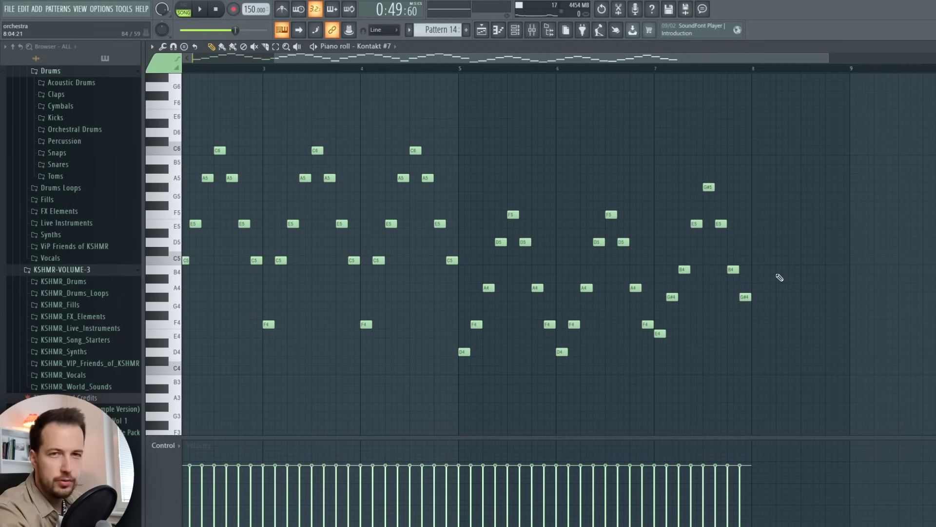
Duplicate the bar 7 arpeggio into bar 8 and listen to the extended Pattern 14 in the song.
ctrl+drag(780, 145, 654, 382)
key(ctrl+b)
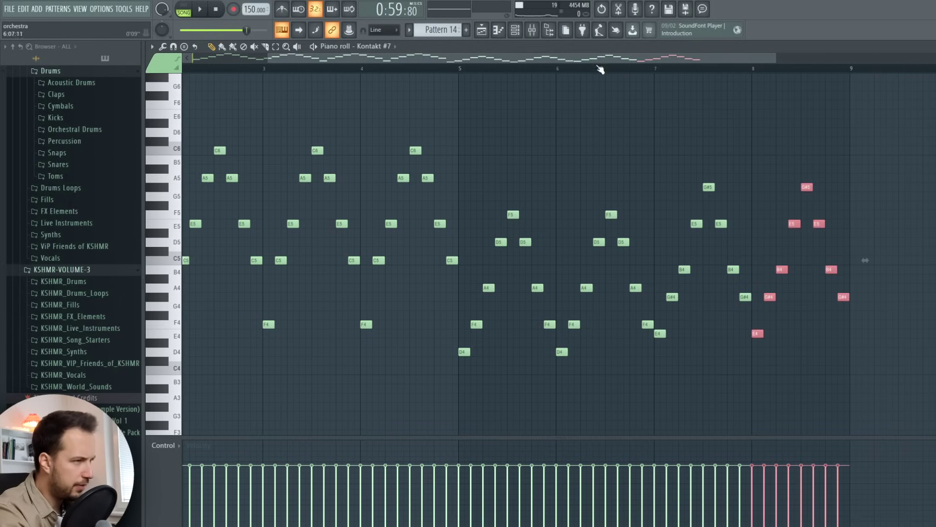
key(space)
ctrl+click(674, 129)
drag(654, 57, 723, 78)
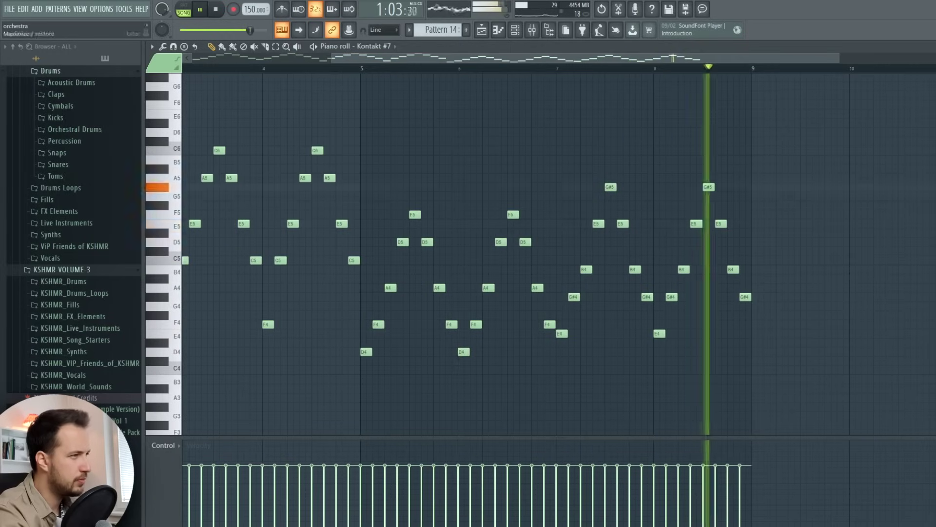
Select all the arpeggio notes in Pattern 14 and lower their velocities to one even level.
scroll(324, 71, down, 3)
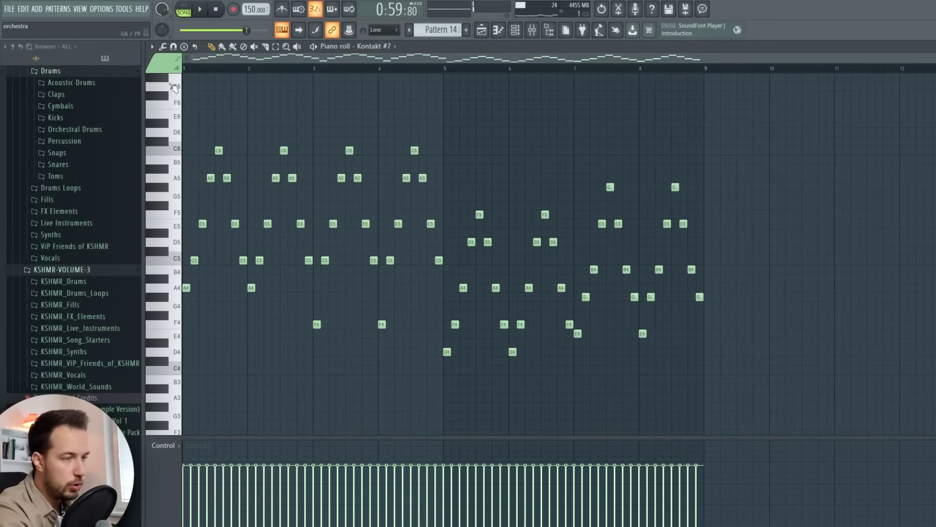
drag(174, 87, 181, 410)
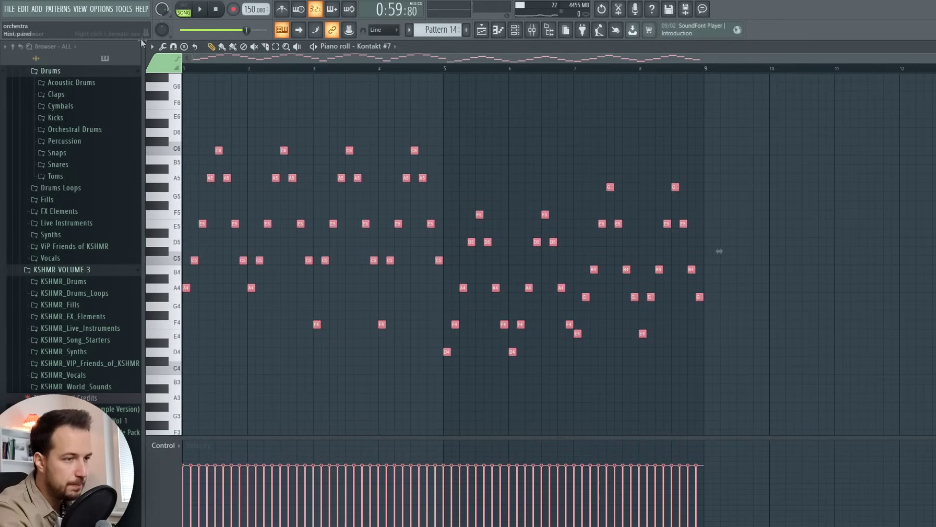
click(162, 47)
click(203, 226)
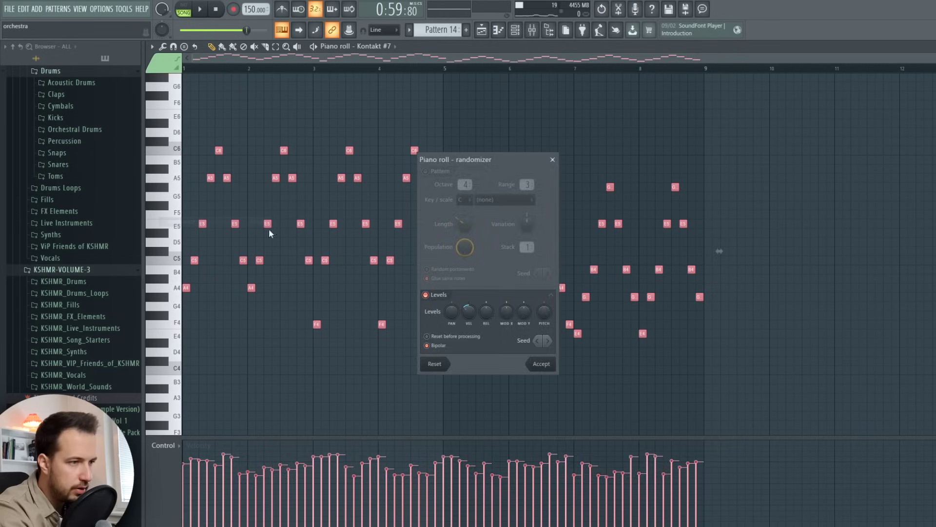
drag(184, 477, 557, 478)
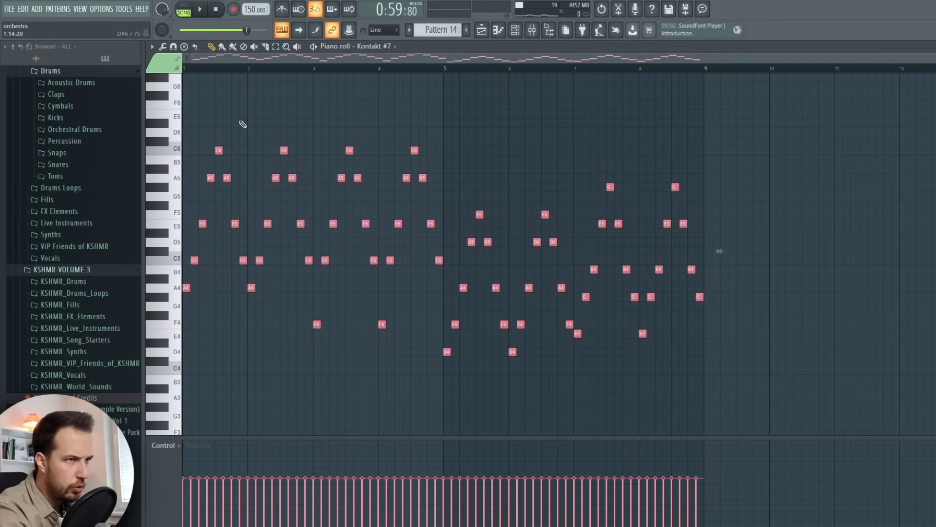
Randomize the velocities of the selected Pattern 14 notes with a stronger bipolar velocity amount.
click(162, 47)
click(194, 221)
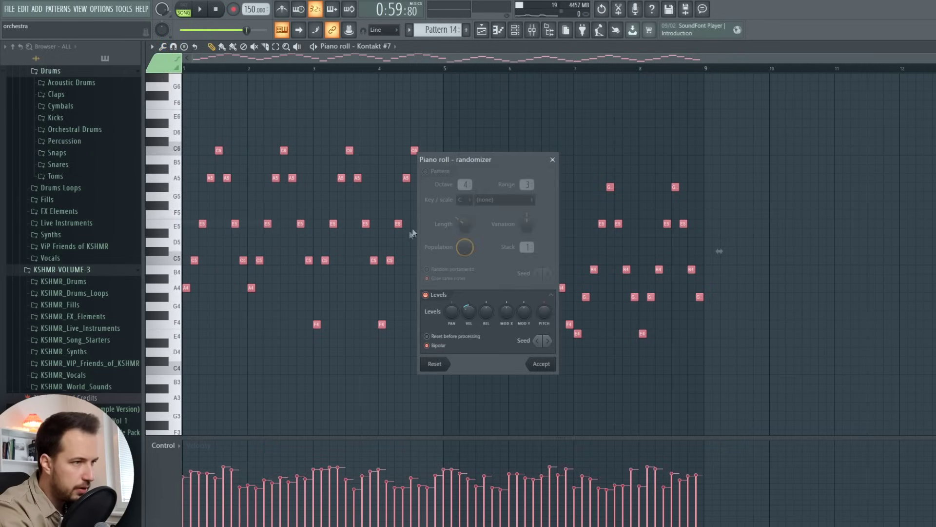
drag(471, 319, 471, 314)
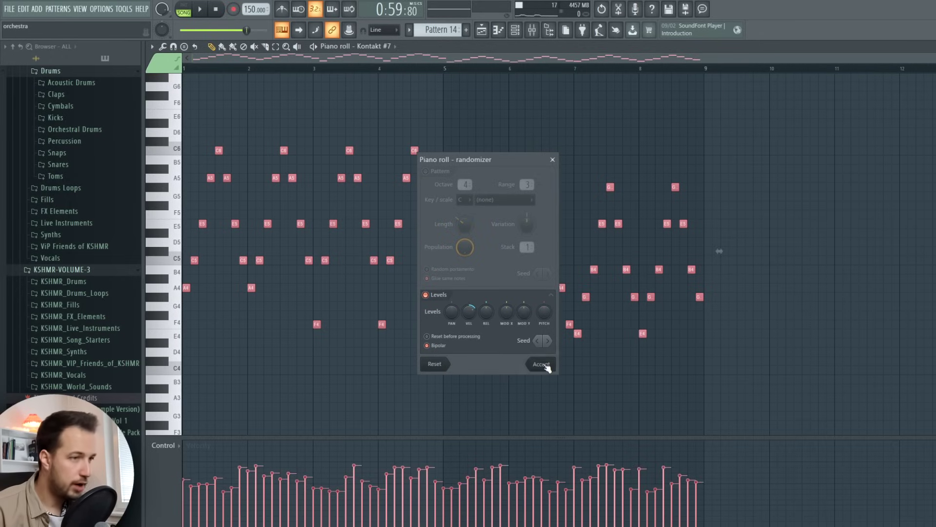
click(541, 364)
Repeat the Pattern 14 clip at bar 41 on Track 11 and listen to the arrangement.
click(200, 10)
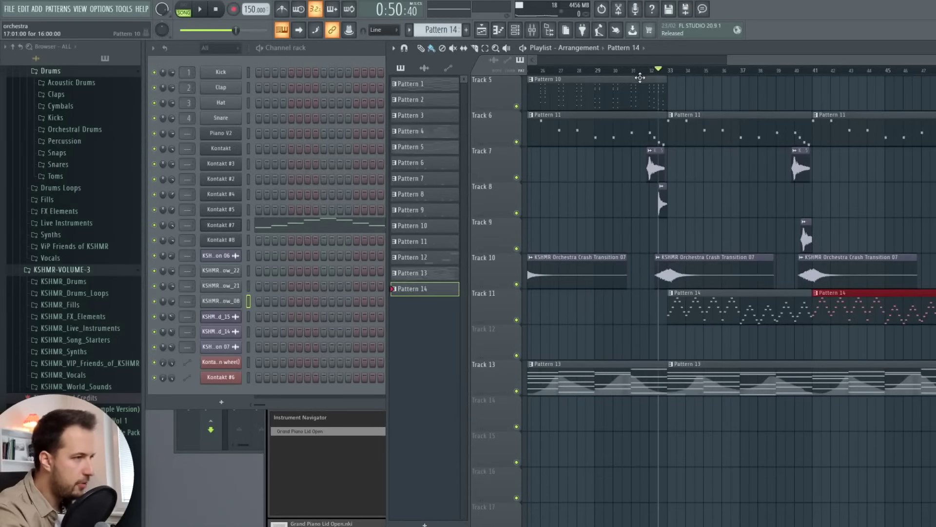
key(space)
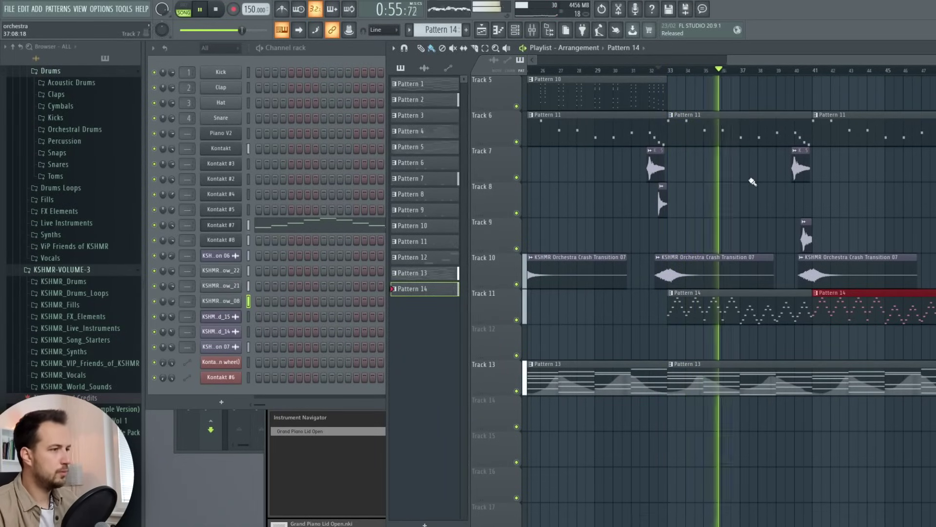
ctrl+click(805, 205)
drag(756, 62, 779, 69)
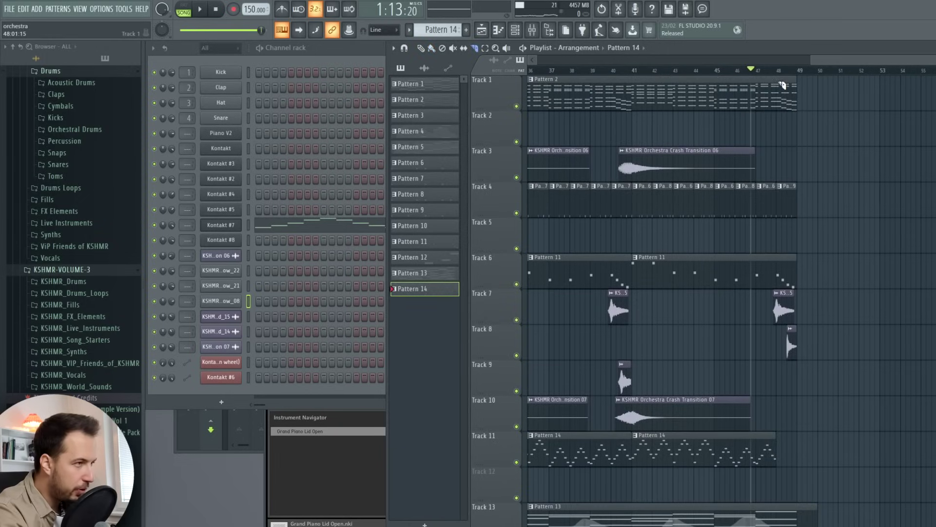
Duplicate the bar 48 clips on Tracks 1, 4 and 6 twice, into bars 49 and 50, while playing the ending.
key(space)
drag(809, 76, 786, 286)
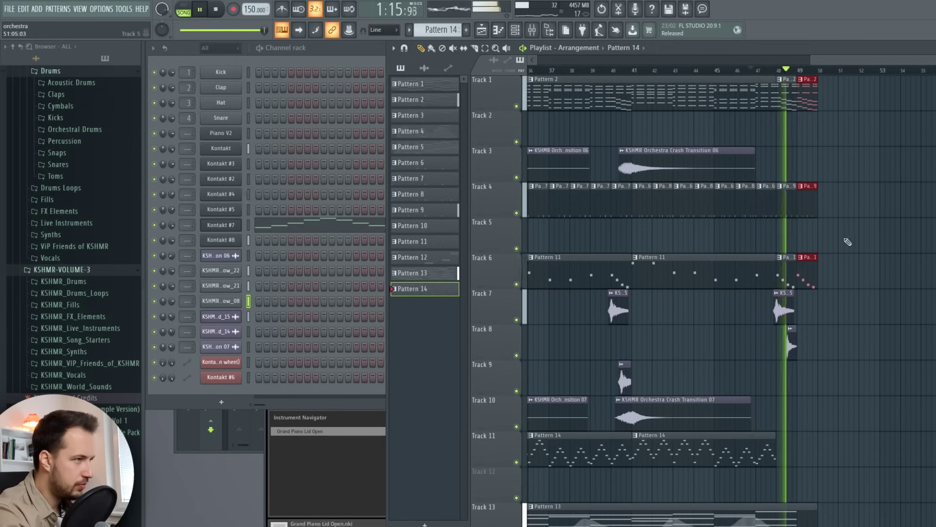
key(ctrl+b)
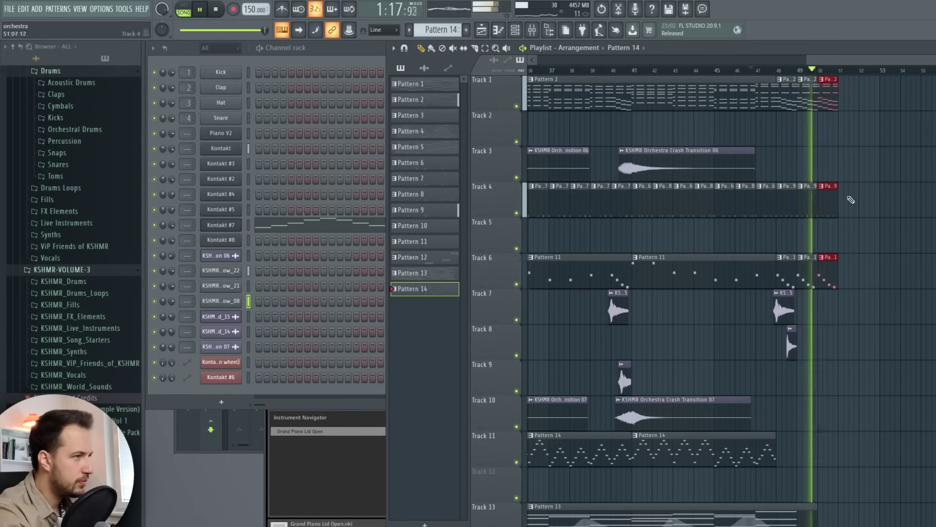
scroll(843, 72, up, 4)
key(space)
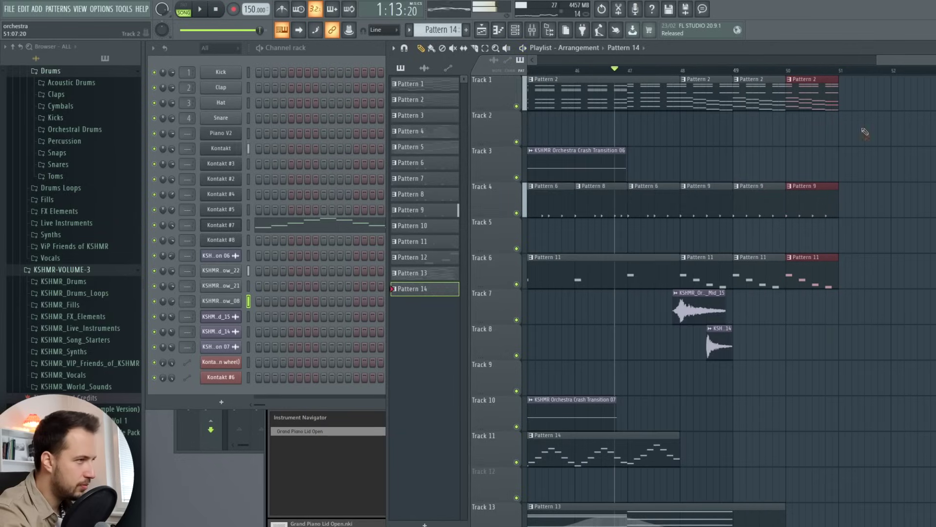
Make the Pattern 11 clip at bar 50 on Track 6 a unique pattern.
ctrl+click(865, 132)
click(816, 91)
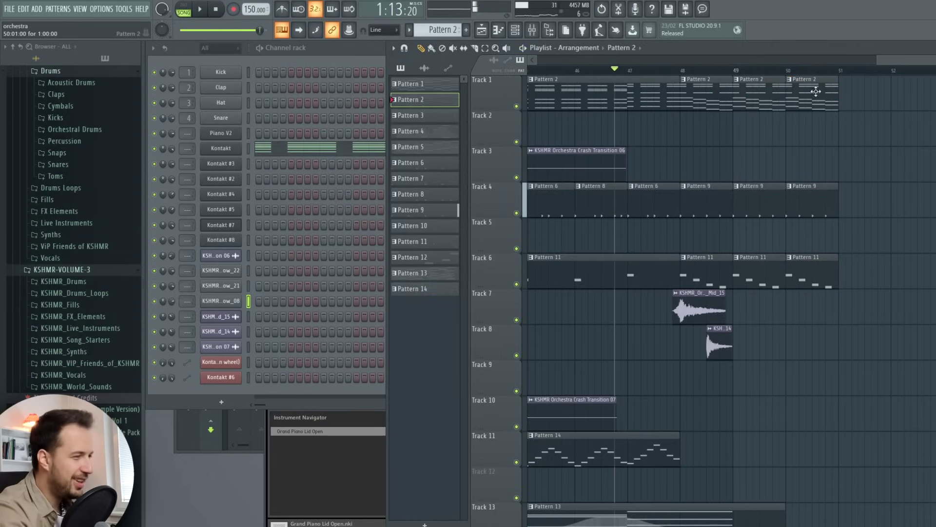
click(796, 259)
click(789, 258)
click(814, 326)
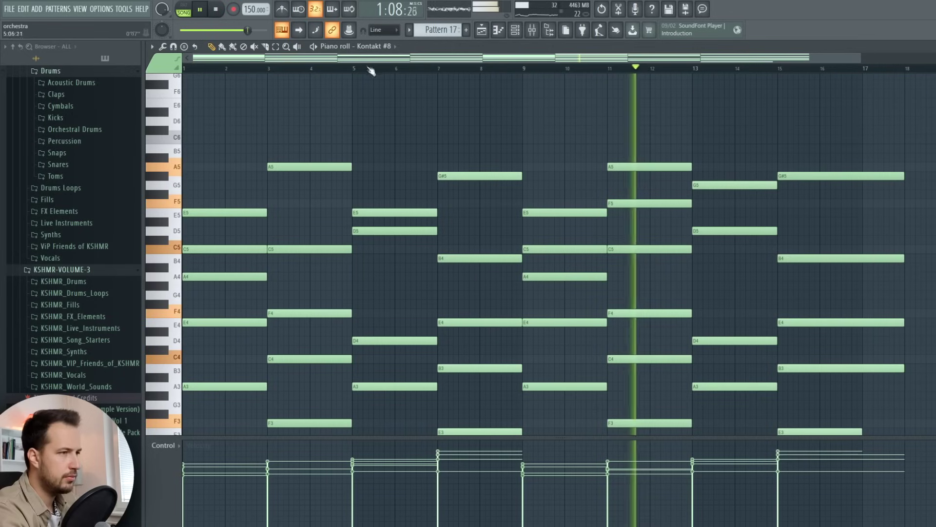
Add a two-bar C6 at bar 13 and a three-bar B5 at bar 15 above Kontakt #8's chords in Pattern 17, and play them.
click(694, 140)
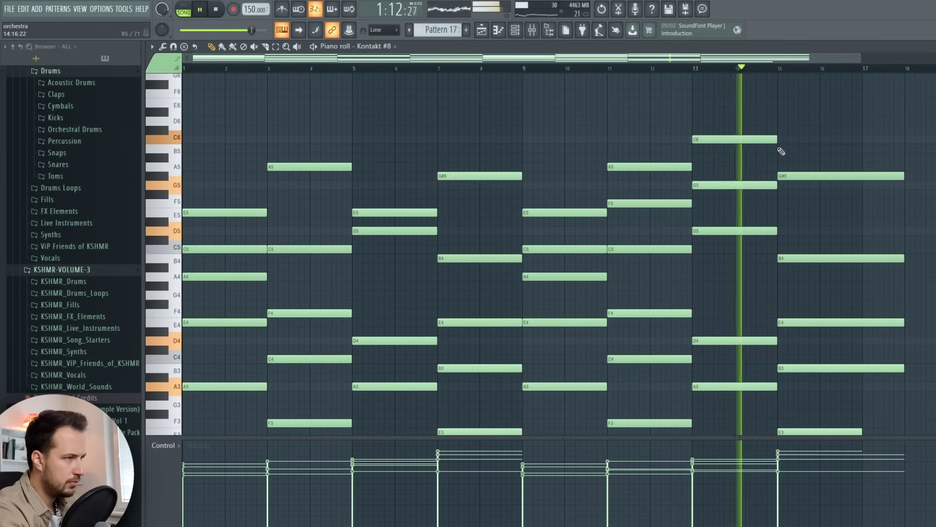
click(780, 148)
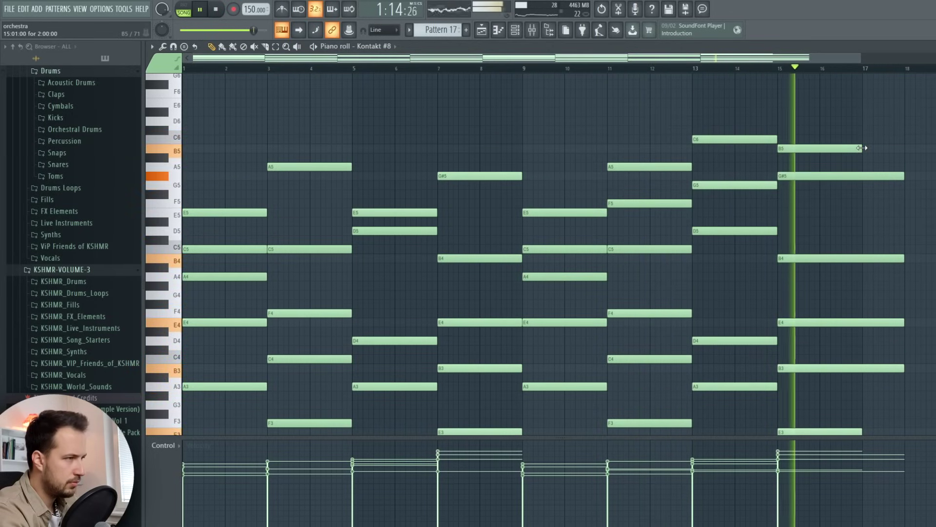
drag(862, 148, 904, 148)
key(space)
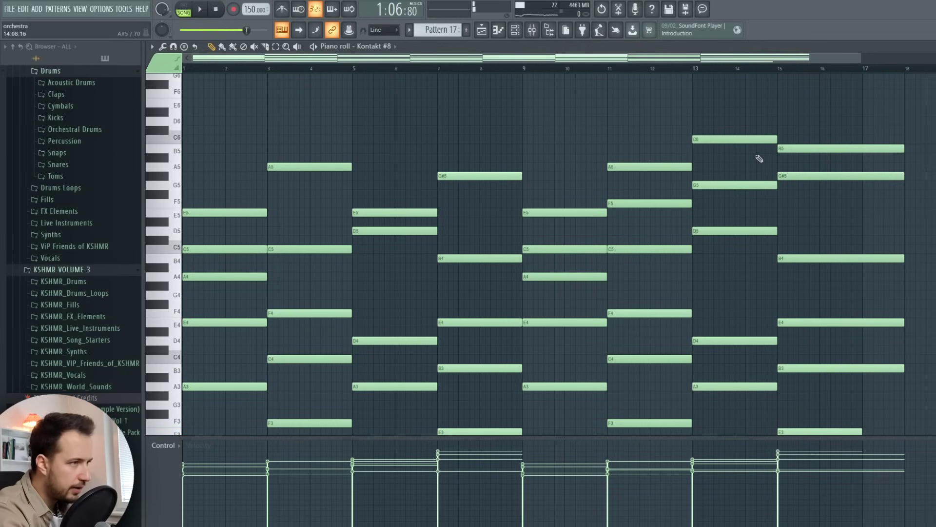